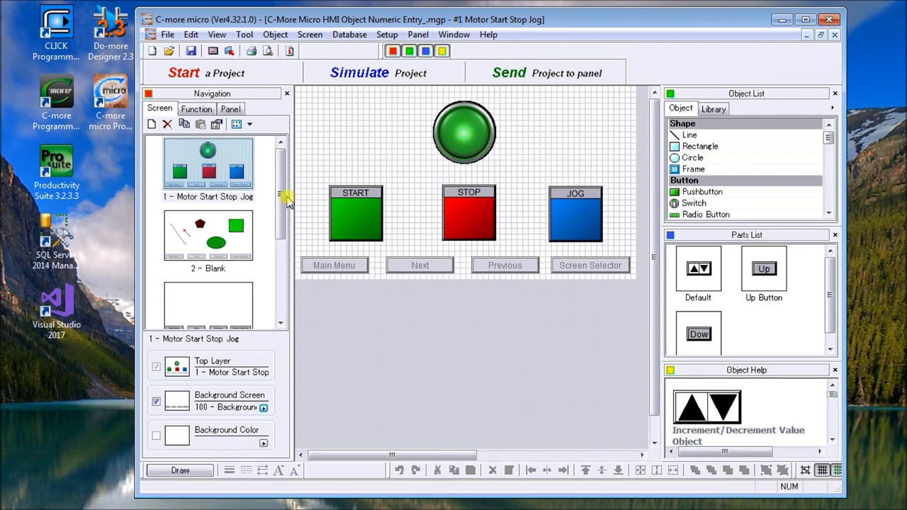
# - Choose Numeric Entry in the Object List and begin a new screen, proposed as Screen 5
pyautogui.moveTo(282, 200); pyautogui.dragTo(276, 287)
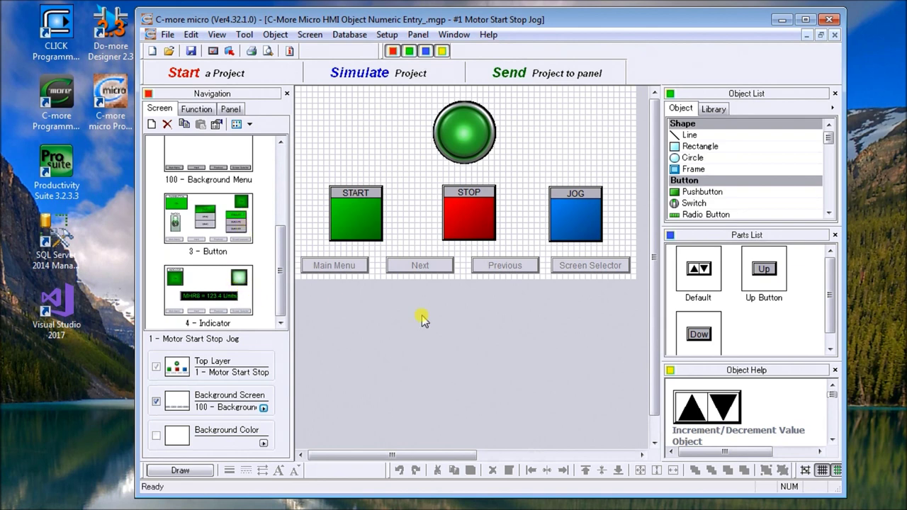
pyautogui.moveTo(828, 137); pyautogui.dragTo(829, 160)
pyautogui.click(755, 169)
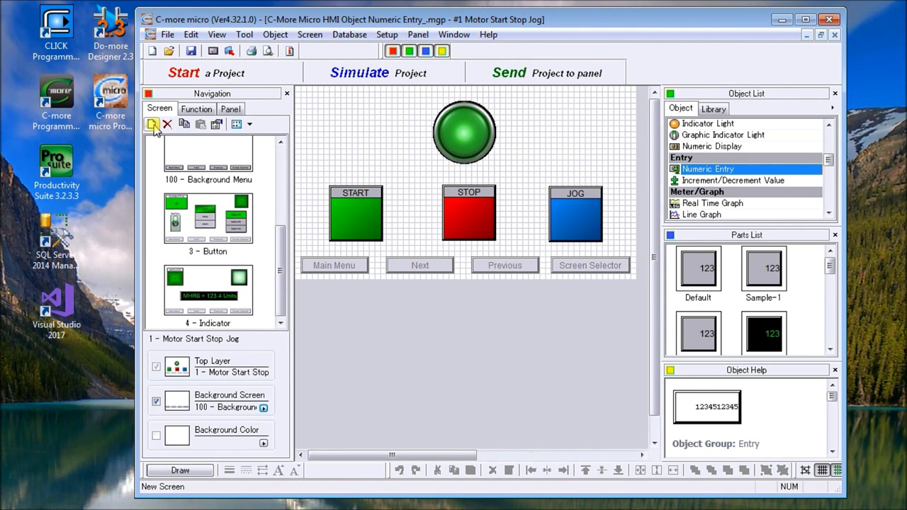
pyautogui.click(152, 125)
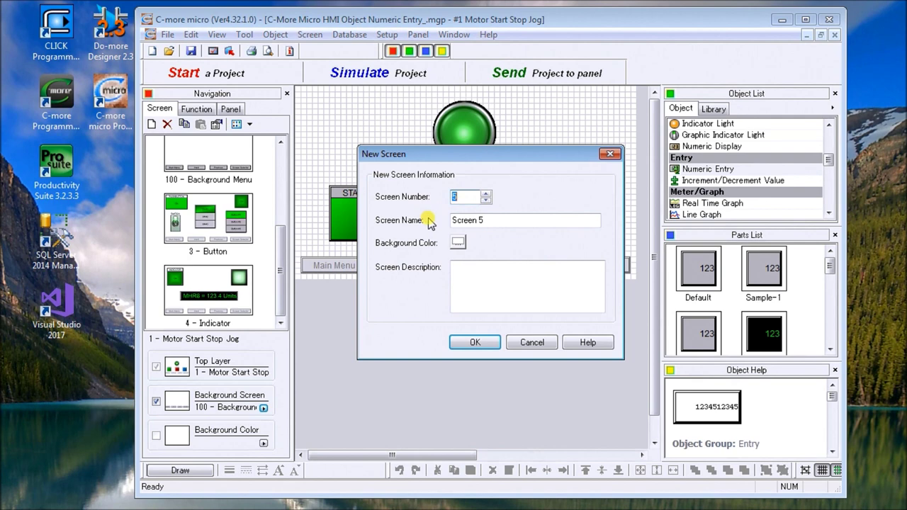
# - Name the new screen 5 'Entry' and confirm it
pyautogui.moveTo(501, 222); pyautogui.dragTo(440, 224)
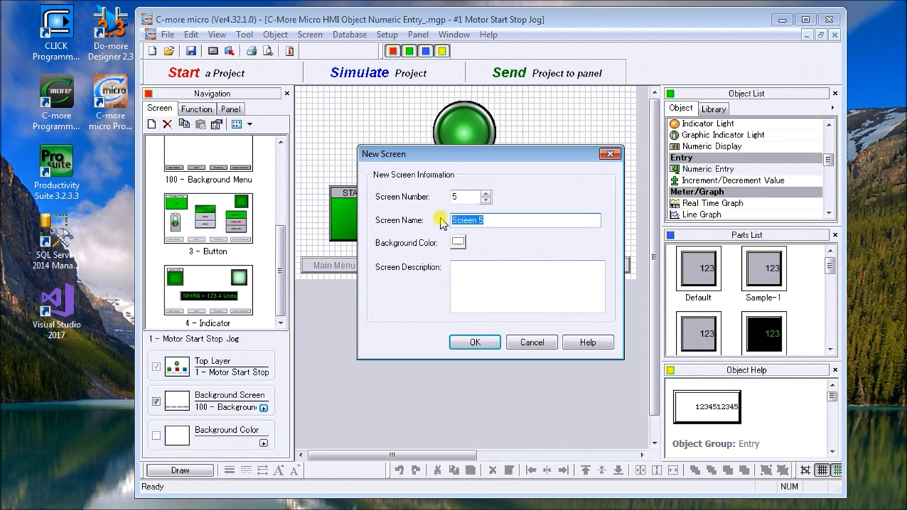
pyautogui.write('Entry')
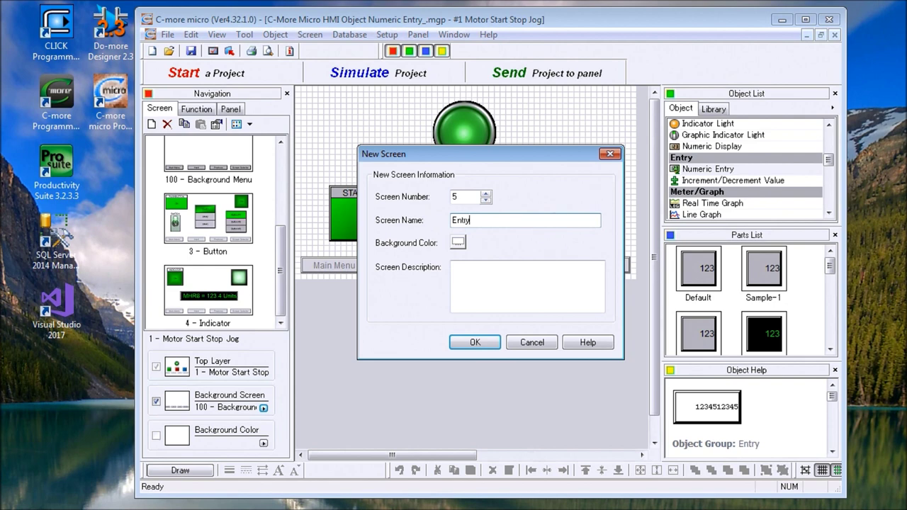
pyautogui.click(479, 342)
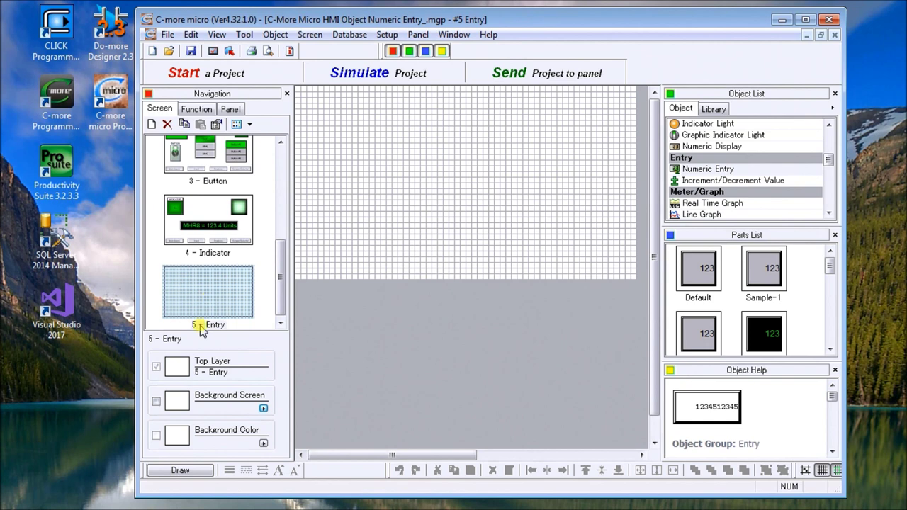
# - Give the Entry screen '100 - Background Menu' as its background screen
pyautogui.click(155, 403)
pyautogui.click(263, 409)
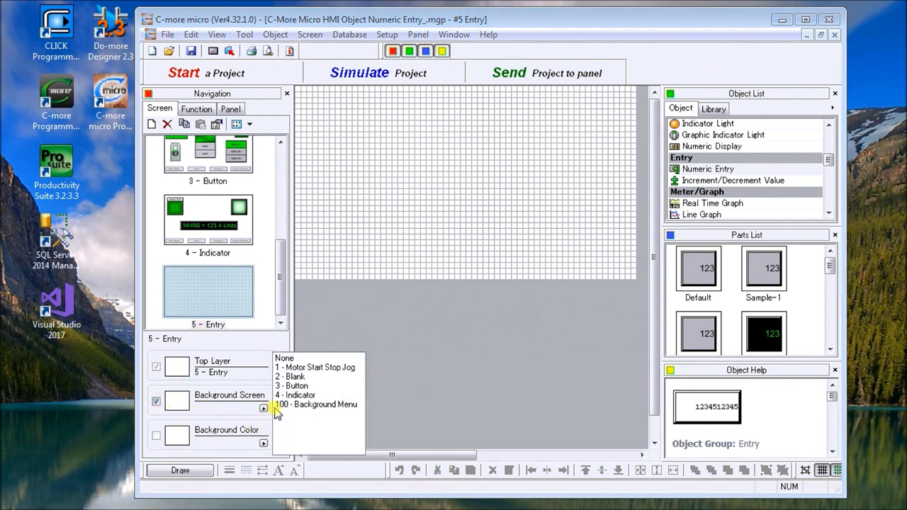
pyautogui.click(297, 405)
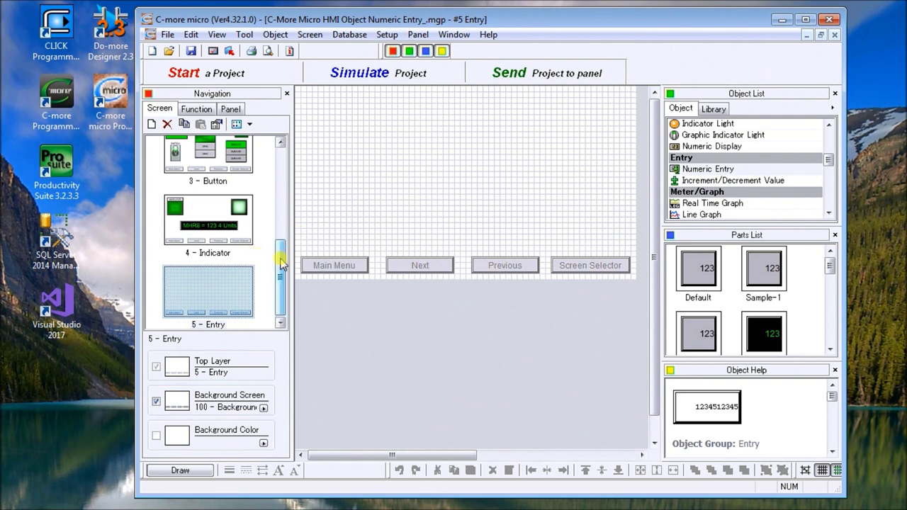
pyautogui.moveTo(280, 262); pyautogui.dragTo(282, 192)
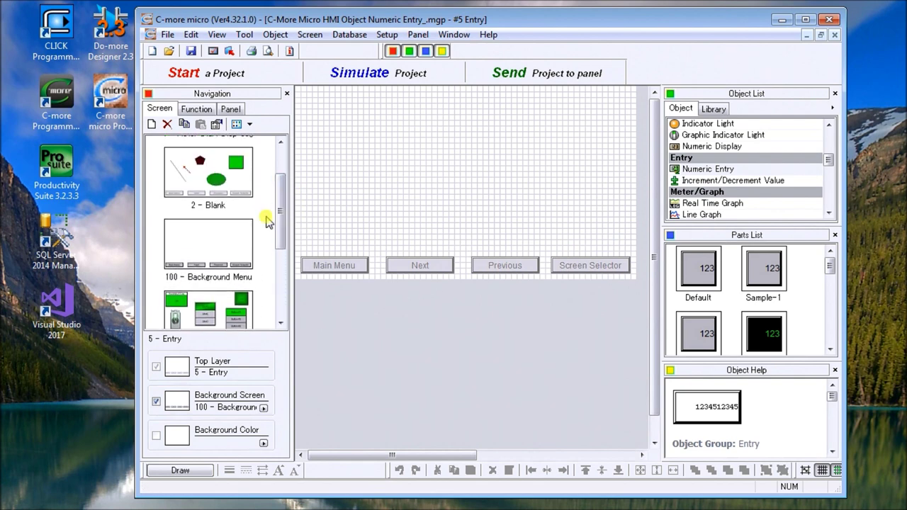
# - Add '005 - Entry' to the current screens of the Background Menu's Screen Selector
pyautogui.click(241, 242)
pyautogui.click(608, 268)
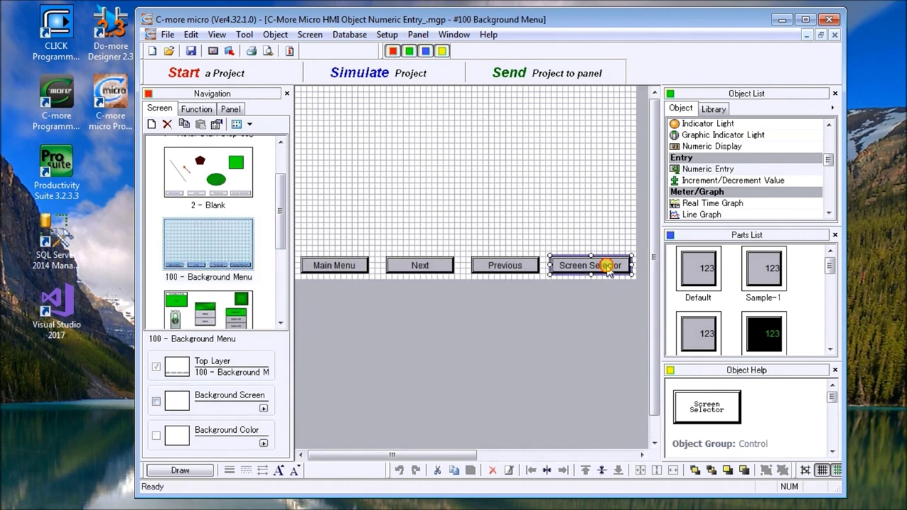
pyautogui.doubleClick(608, 268)
pyautogui.moveTo(314, 192); pyautogui.dragTo(392, 103)
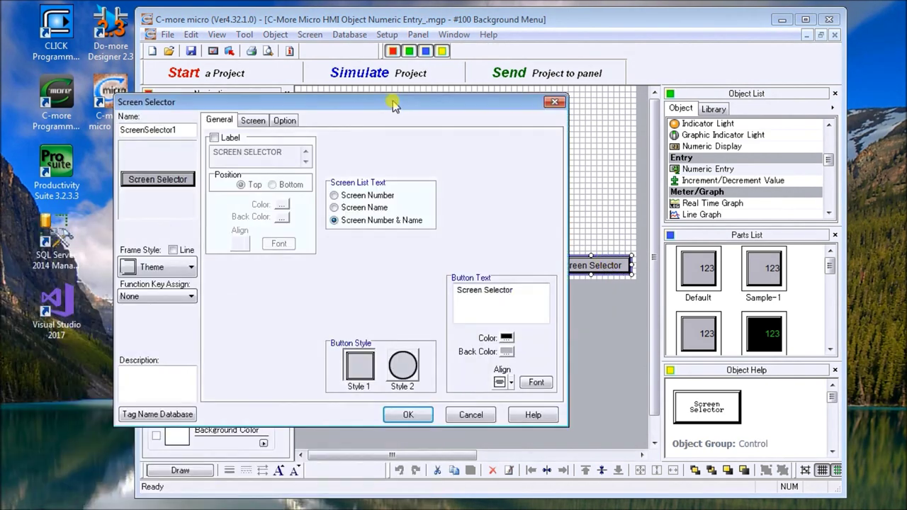
pyautogui.click(253, 120)
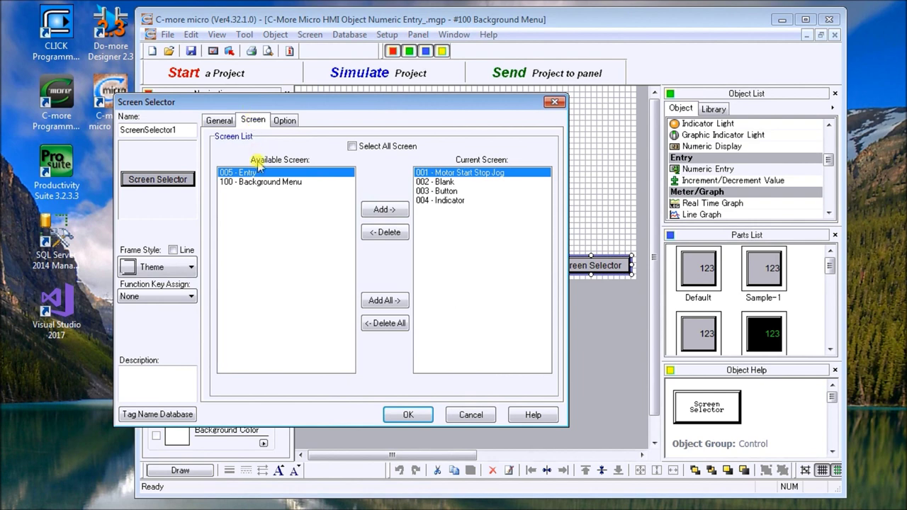
pyautogui.click(387, 210)
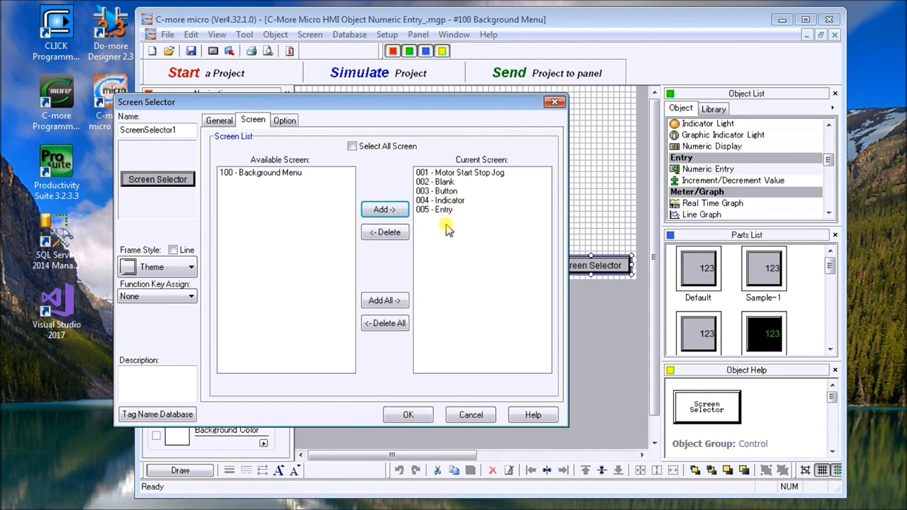
pyautogui.click(409, 417)
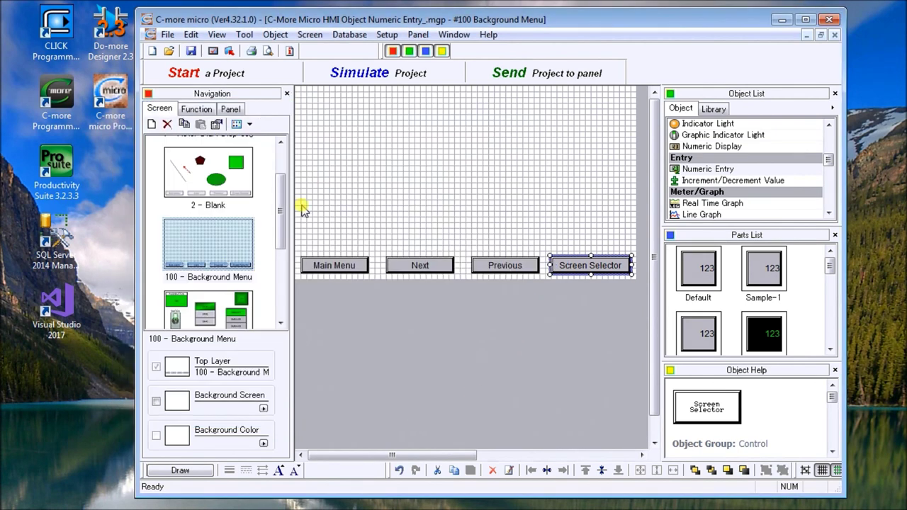
pyautogui.moveTo(282, 210); pyautogui.dragTo(286, 307)
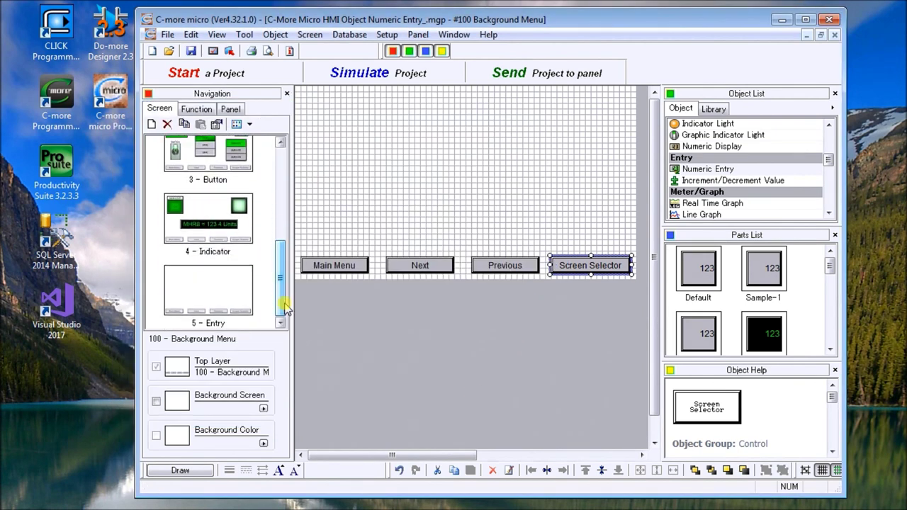
# - Place a Sample-3 numeric entry, black with green digits, on the Entry screen
pyautogui.click(222, 286)
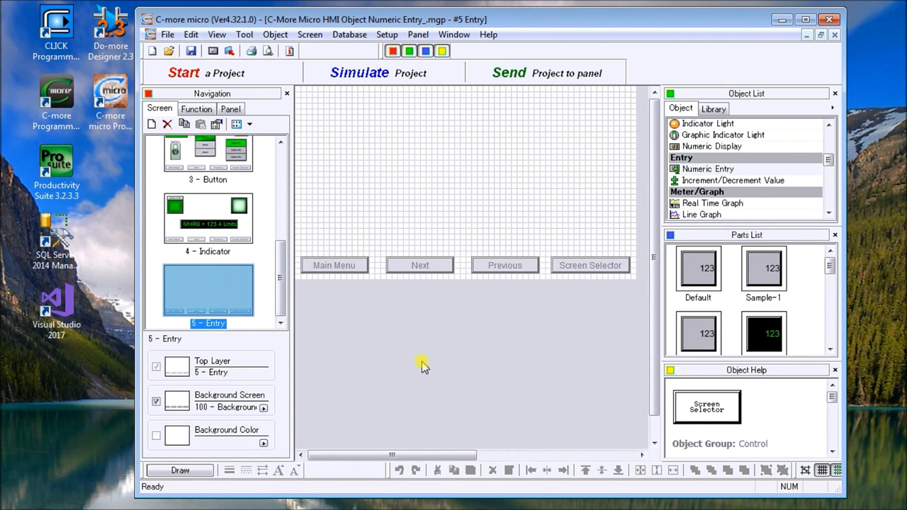
pyautogui.click(715, 174)
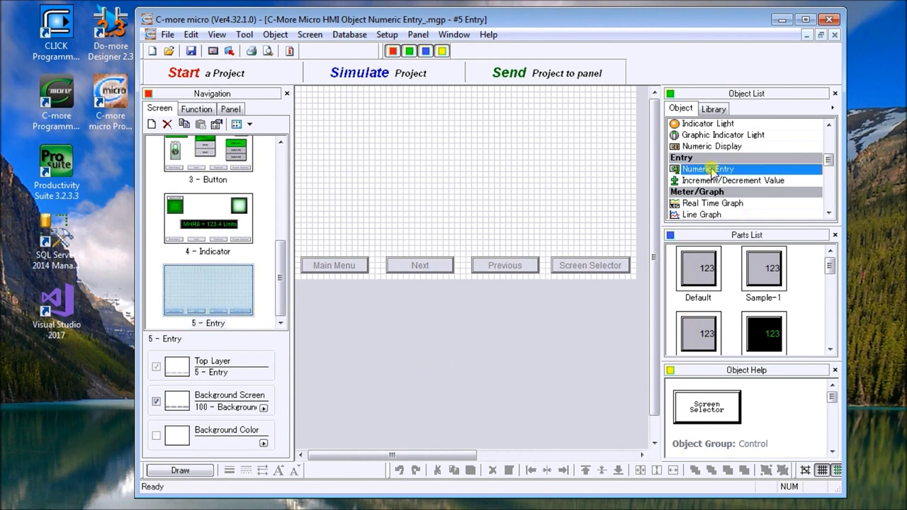
pyautogui.click(765, 337)
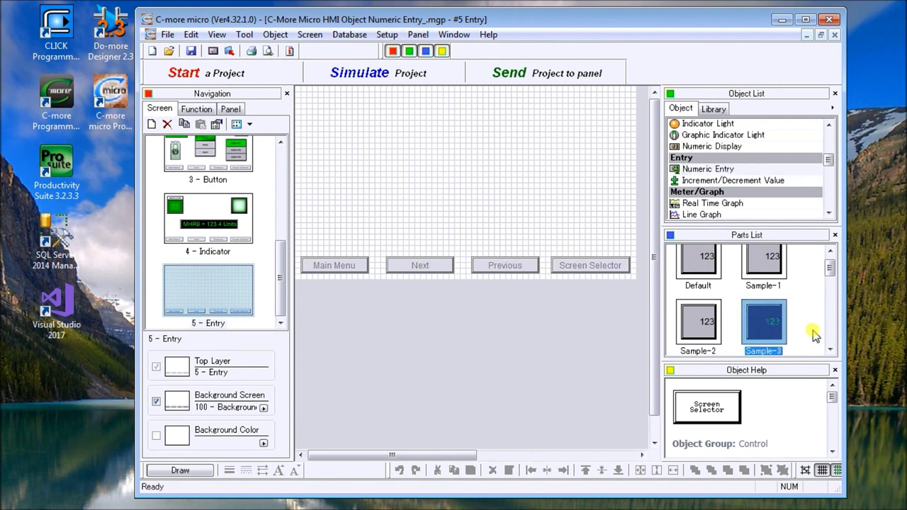
pyautogui.click(769, 328)
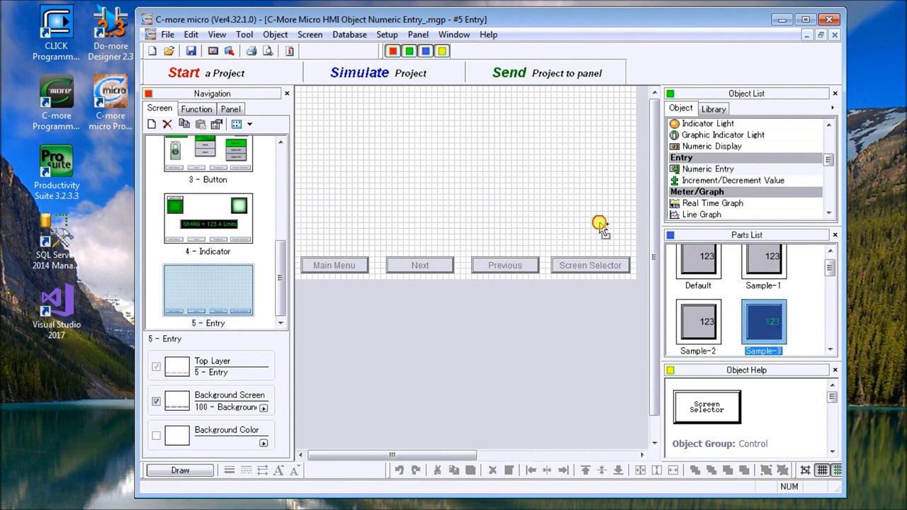
pyautogui.click(434, 144)
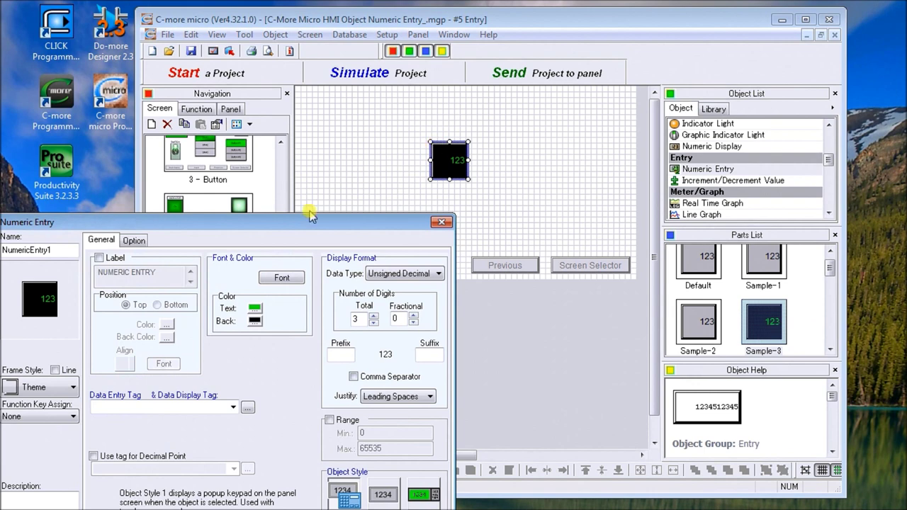
pyautogui.moveTo(299, 225); pyautogui.dragTo(321, 159)
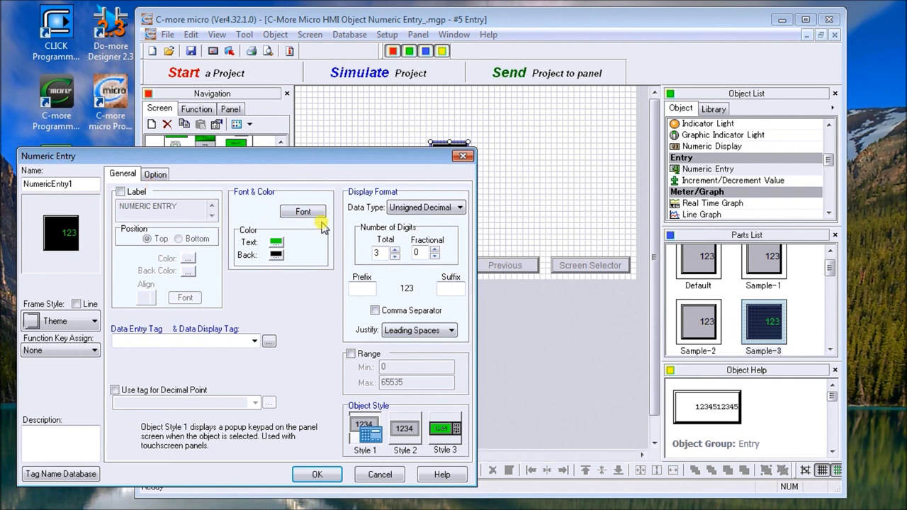
# - Switch the numeric entry's digits to the Arial Windows font at size 24
pyautogui.click(303, 212)
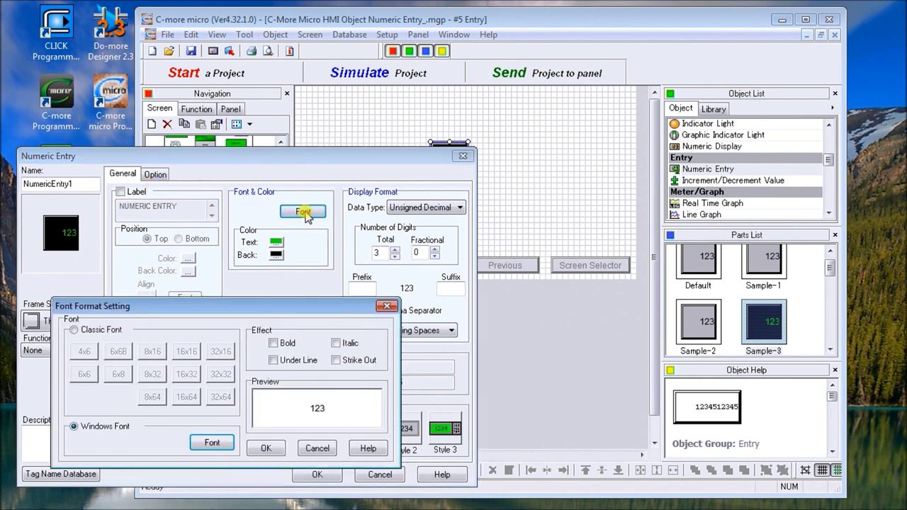
pyautogui.click(211, 443)
pyautogui.moveTo(304, 249); pyautogui.dragTo(304, 259)
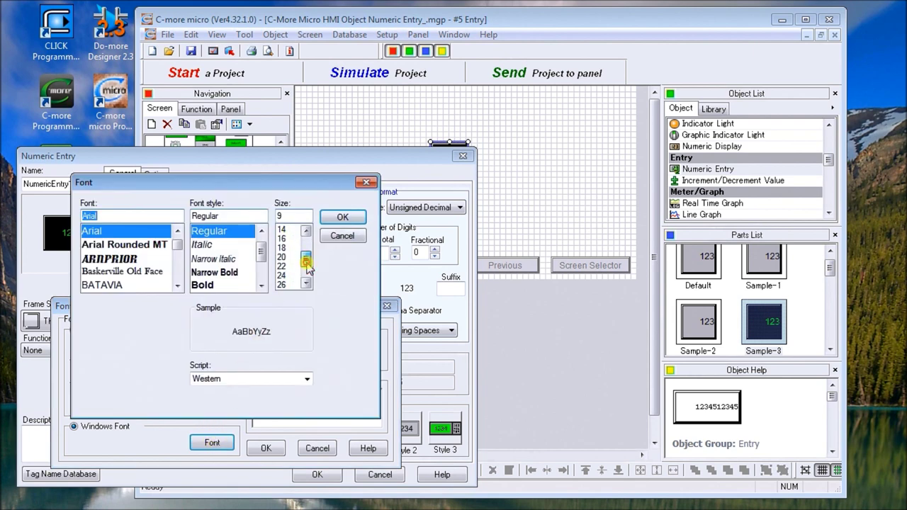
pyautogui.click(292, 275)
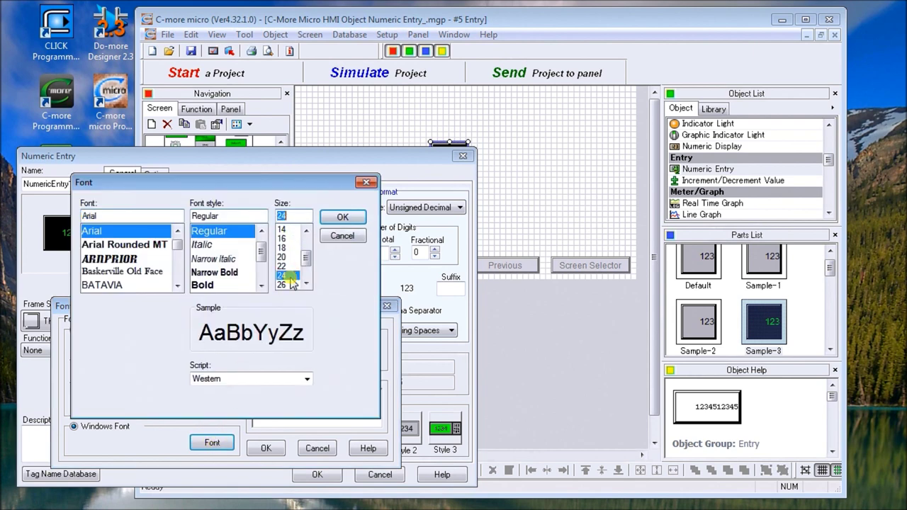
pyautogui.click(344, 217)
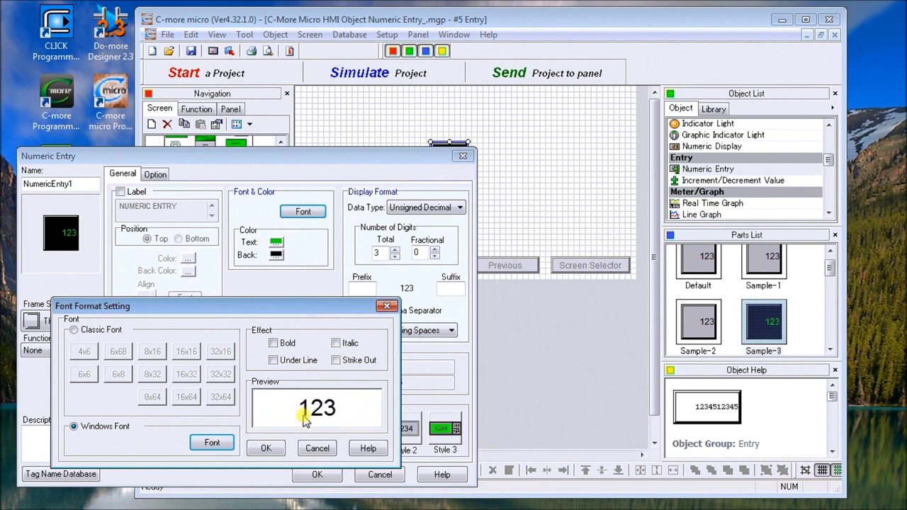
pyautogui.click(271, 449)
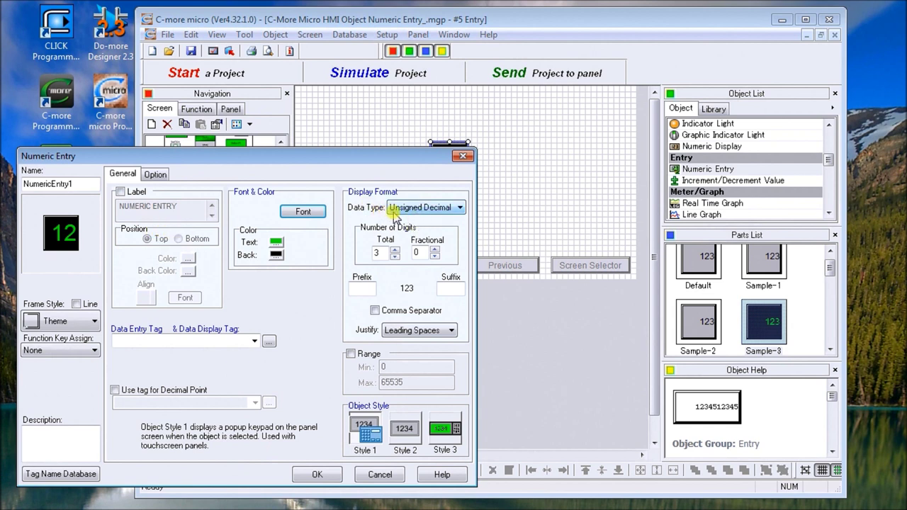
# - Set total digits to 4, add prefix 'WY0 =' and suffix 'Units', and enable range limits
pyautogui.click(395, 249)
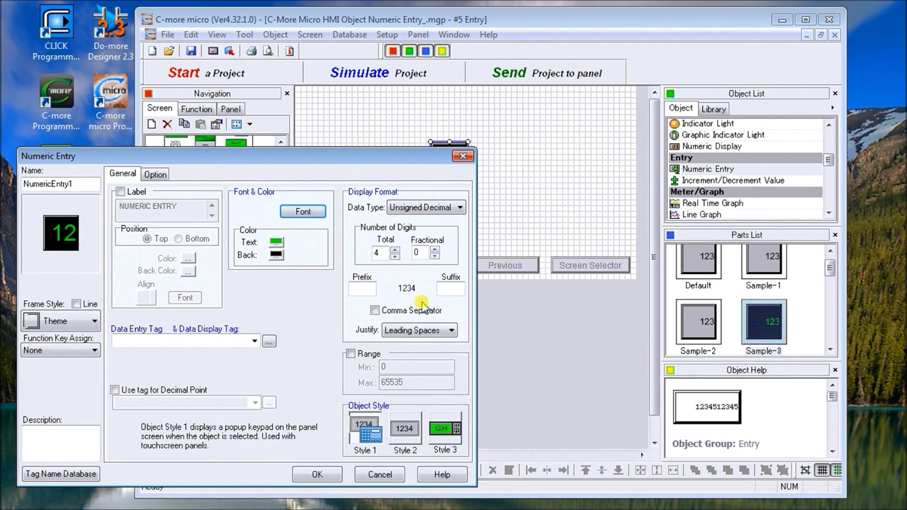
pyautogui.click(362, 287)
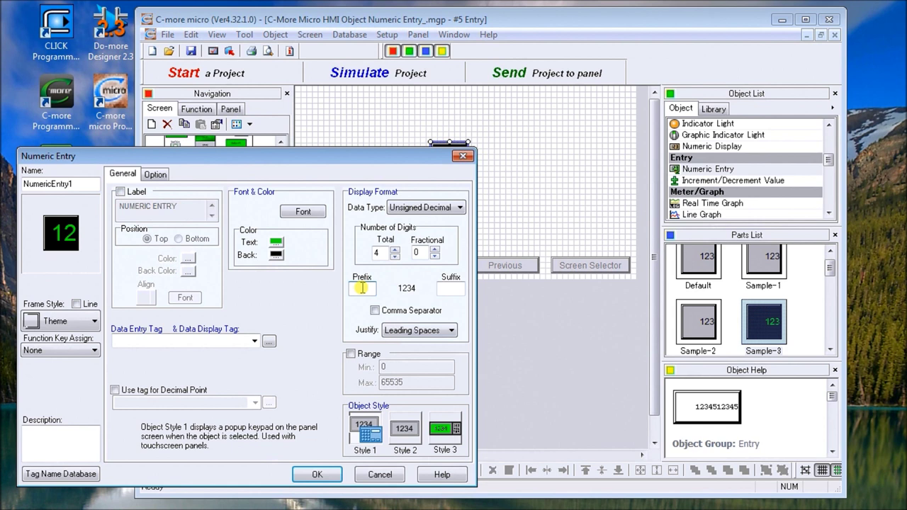
pyautogui.write('WY0')
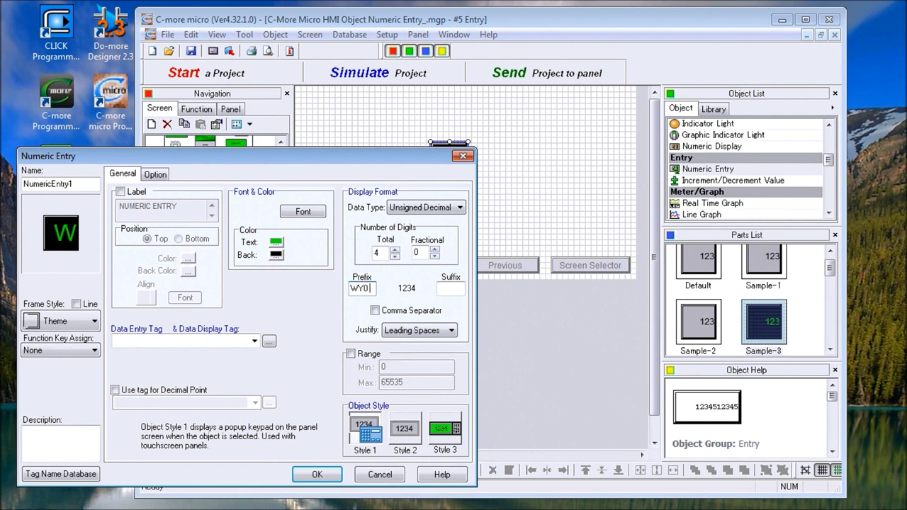
pyautogui.write(' =')
pyautogui.click(450, 289)
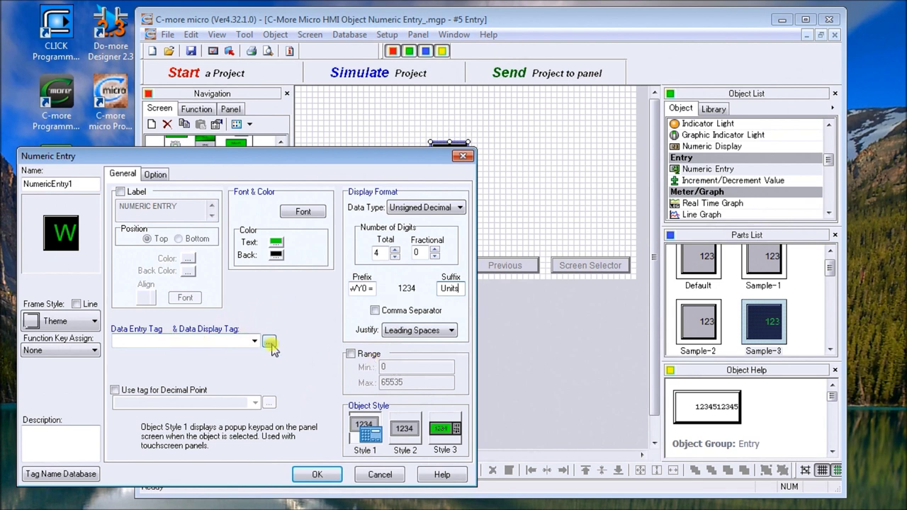
pyautogui.click(361, 355)
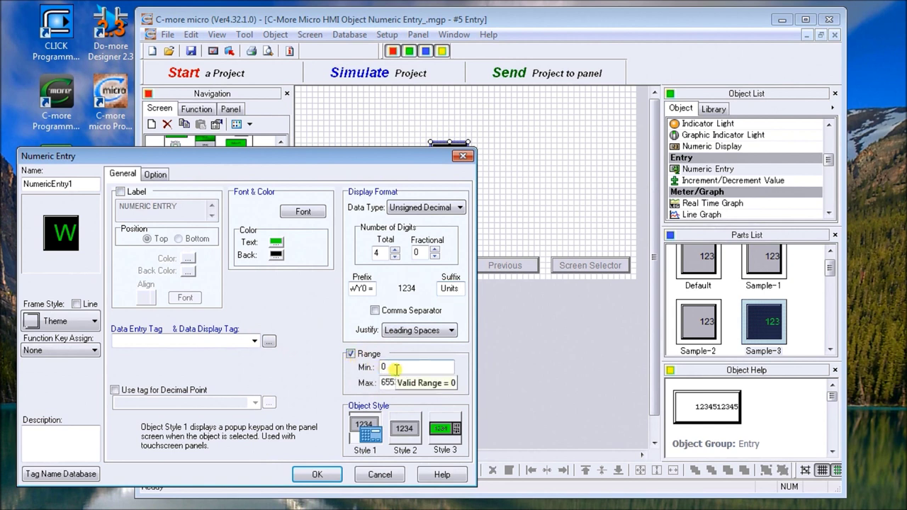
# - Set the entry's maximum accepted value to 4095 and bring up the data entry tags
pyautogui.moveTo(413, 380); pyautogui.dragTo(358, 381)
pyautogui.write('4095')
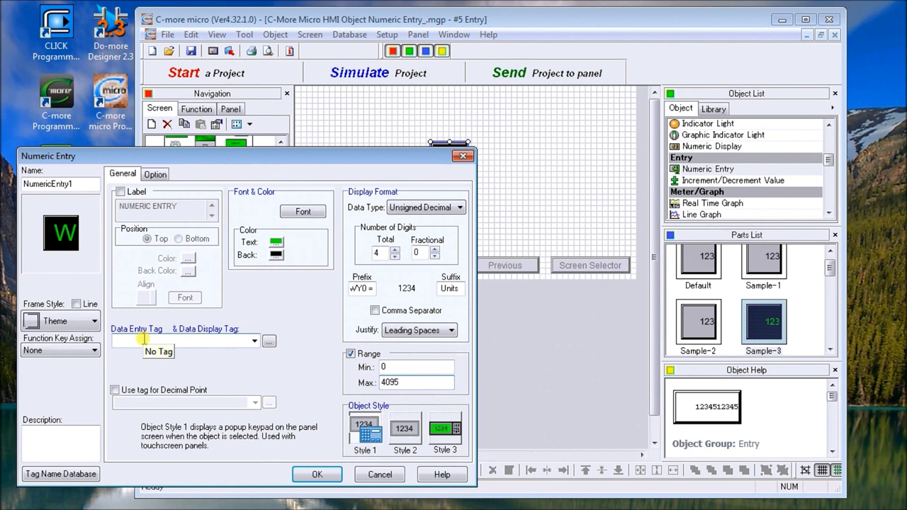
pyautogui.click(254, 342)
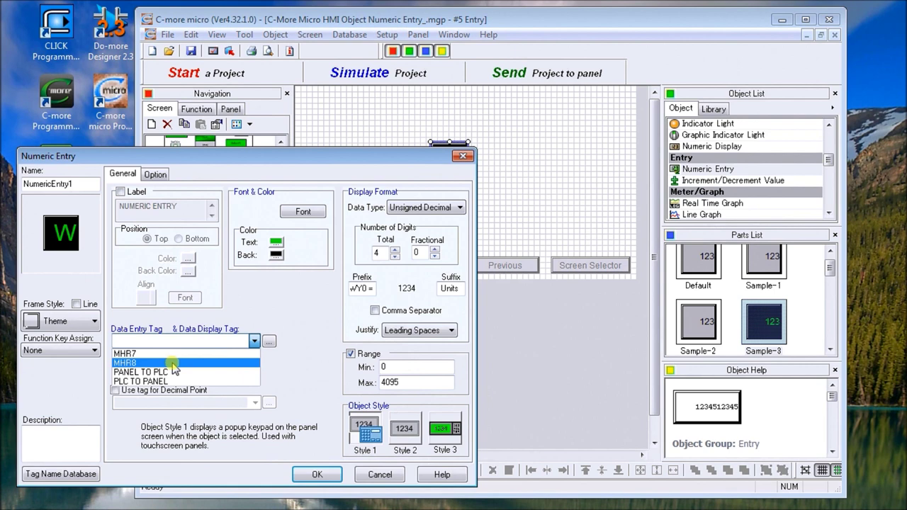
pyautogui.click(297, 366)
# - Fill down from MHR8 to create a new tag at address 40009, renamed MHR9
pyautogui.click(270, 342)
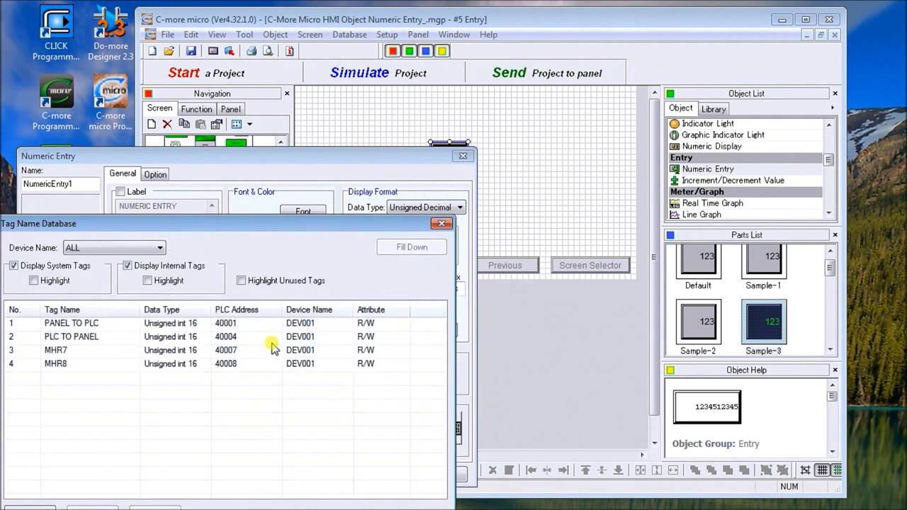
pyautogui.moveTo(256, 225); pyautogui.dragTo(306, 148)
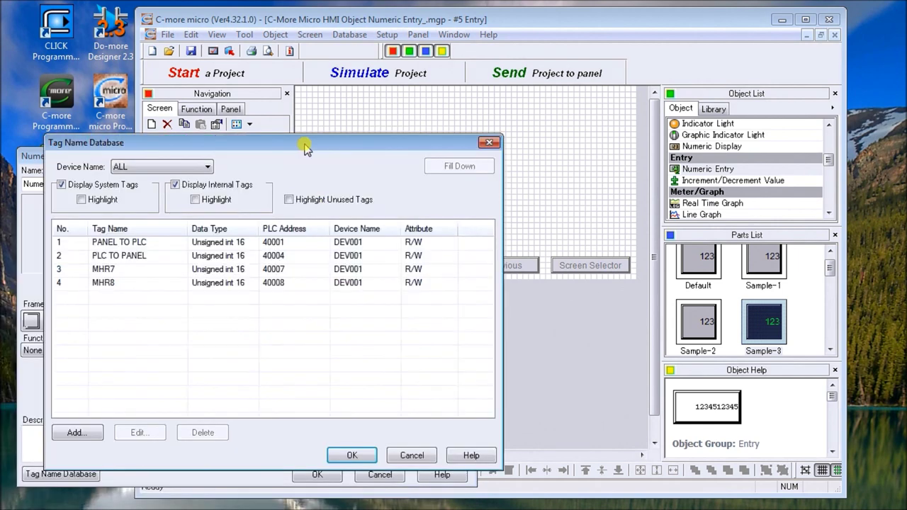
pyautogui.click(152, 284)
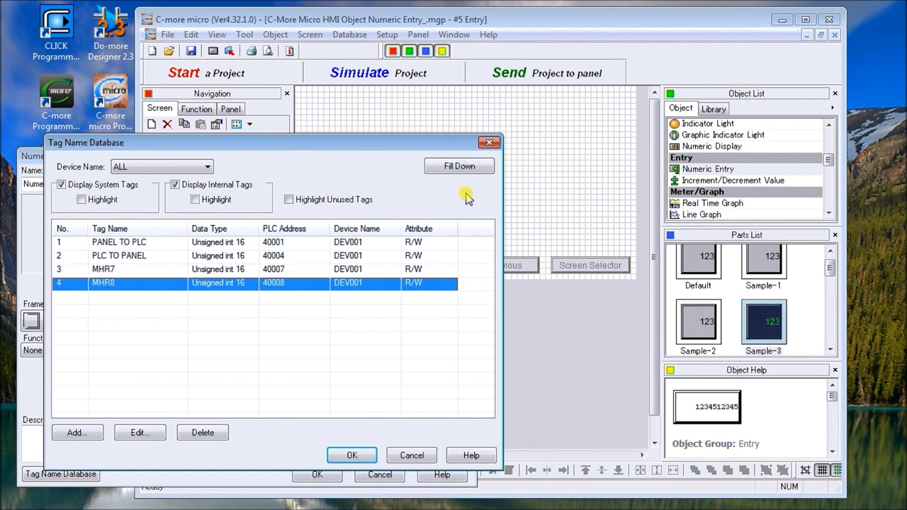
pyautogui.click(459, 168)
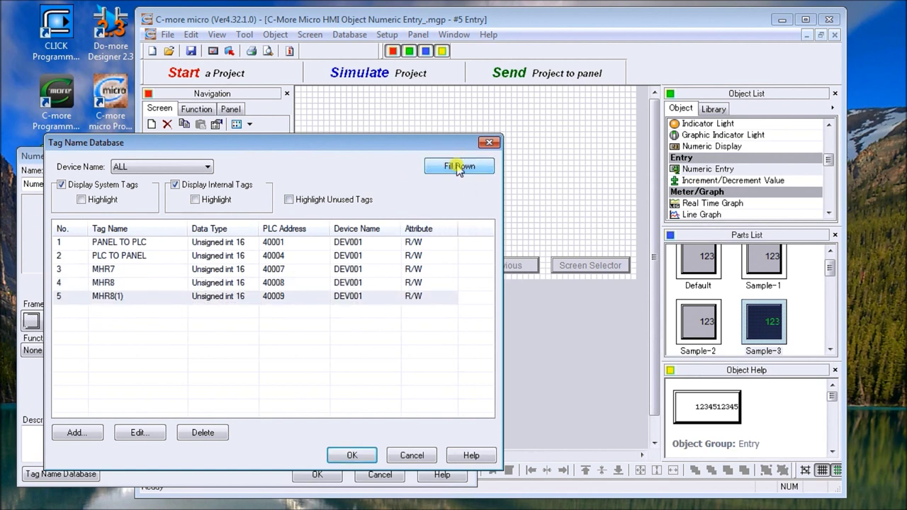
pyautogui.doubleClick(131, 297)
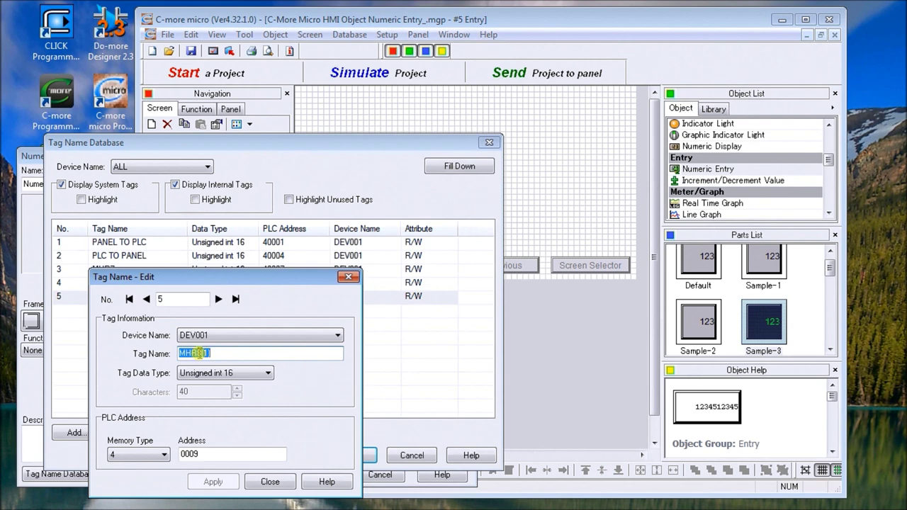
pyautogui.moveTo(198, 353); pyautogui.dragTo(221, 356)
pyautogui.write('9')
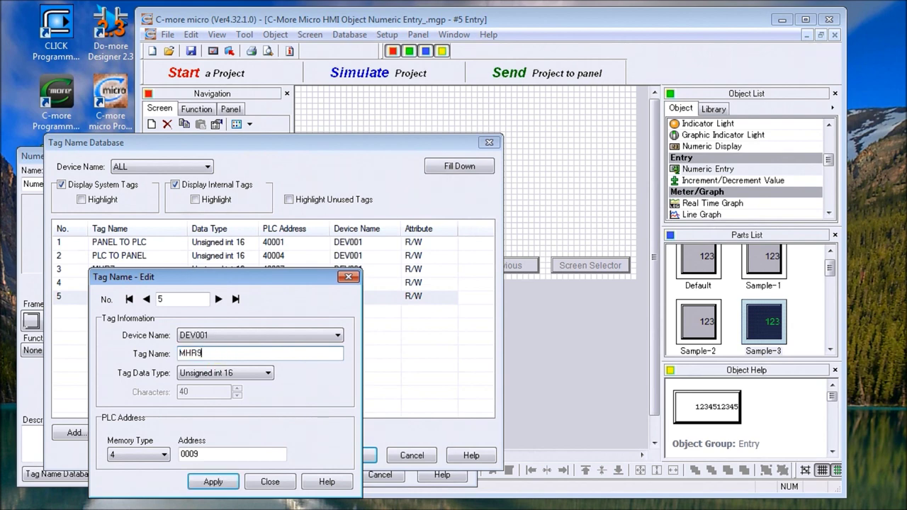
pyautogui.click(217, 486)
pyautogui.click(213, 483)
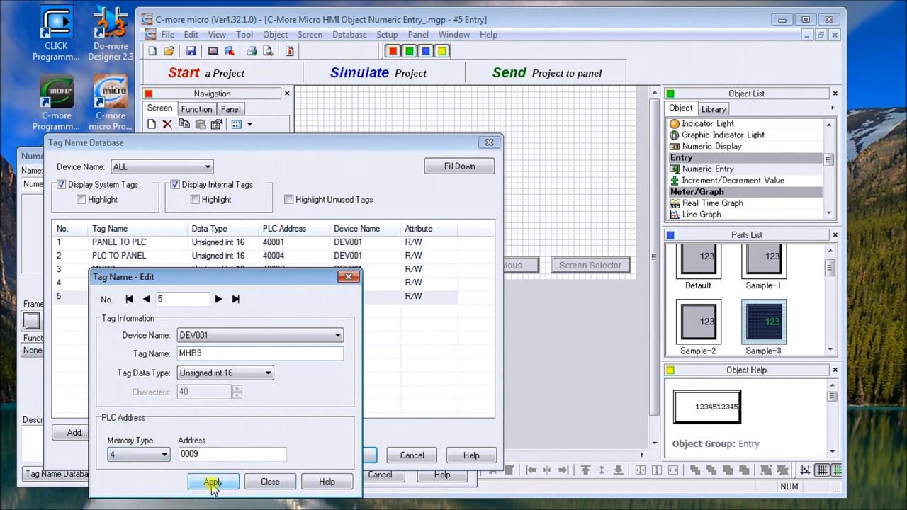
pyautogui.click(213, 483)
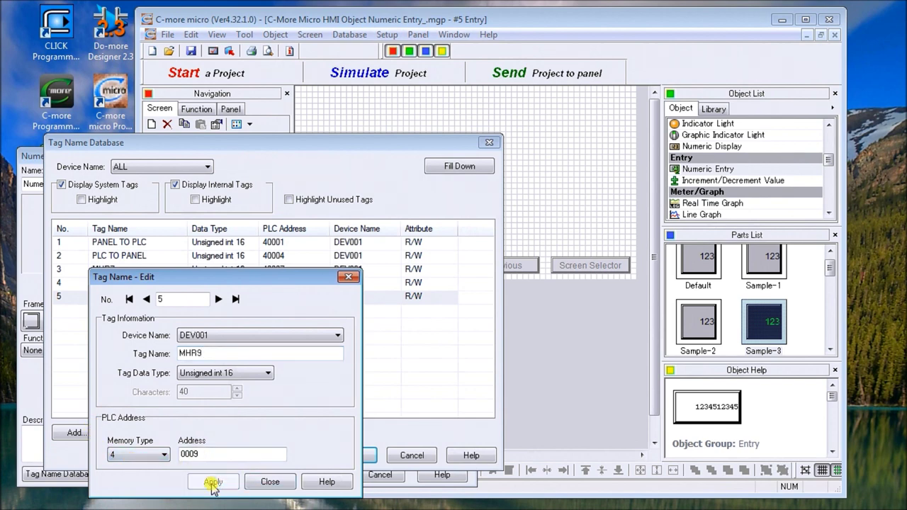
pyautogui.click(270, 483)
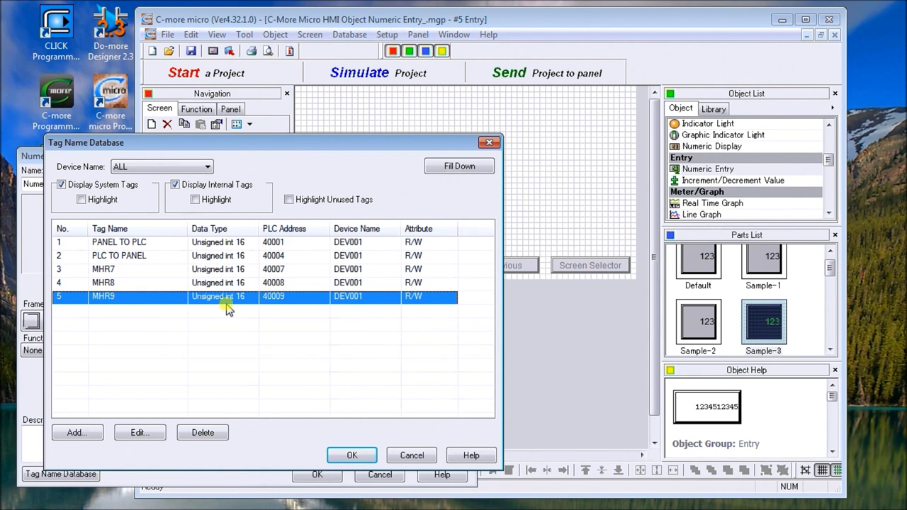
# - Keep MHR9 as the data entry tag, check the Option tab, then return to General
pyautogui.click(356, 456)
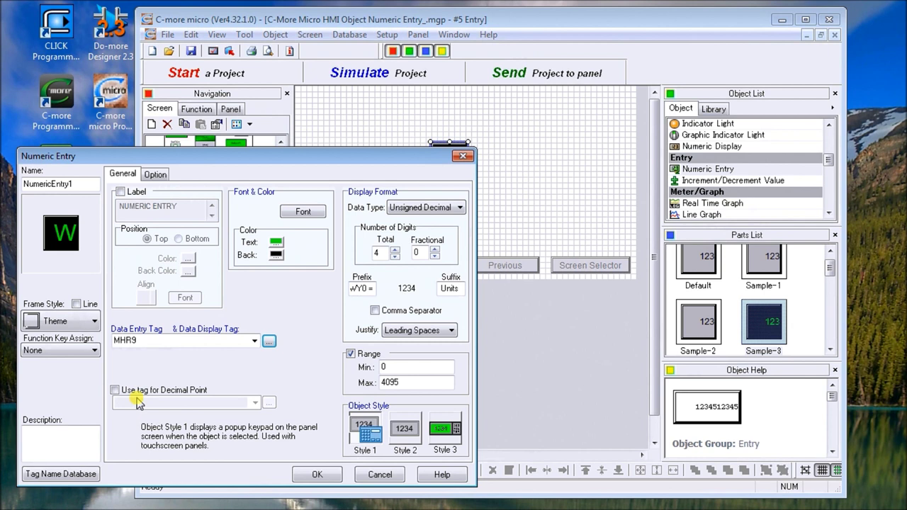
pyautogui.click(157, 178)
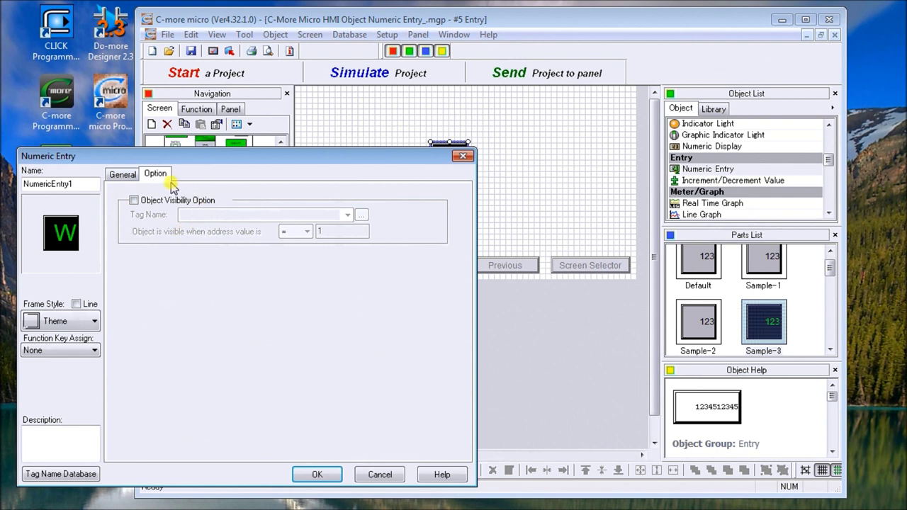
pyautogui.click(123, 176)
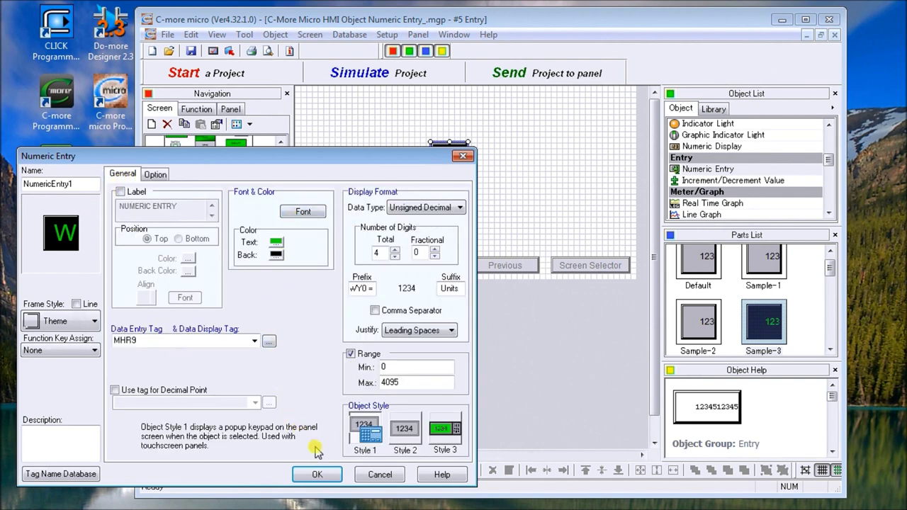
# - Accept the settings, then widen and shift the entry so it reads 'WY0 = 1234 Units'
pyautogui.click(316, 475)
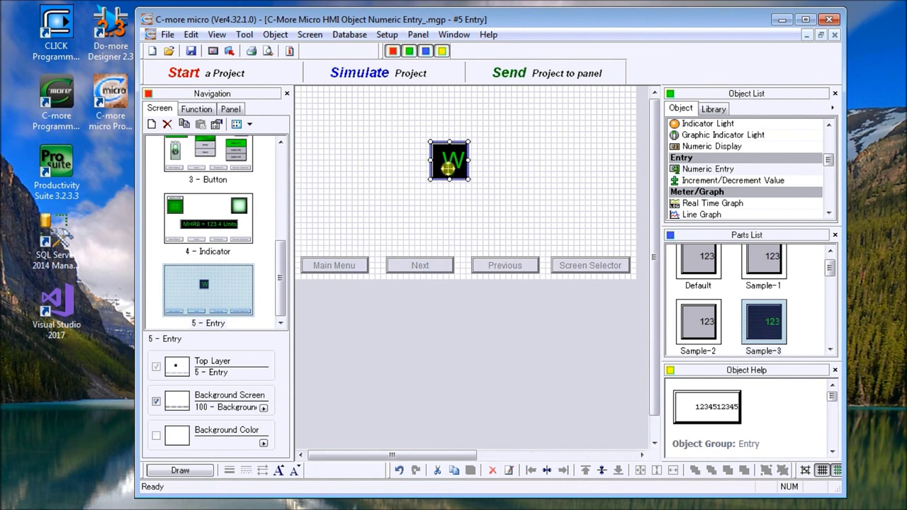
pyautogui.moveTo(430, 160); pyautogui.dragTo(317, 158)
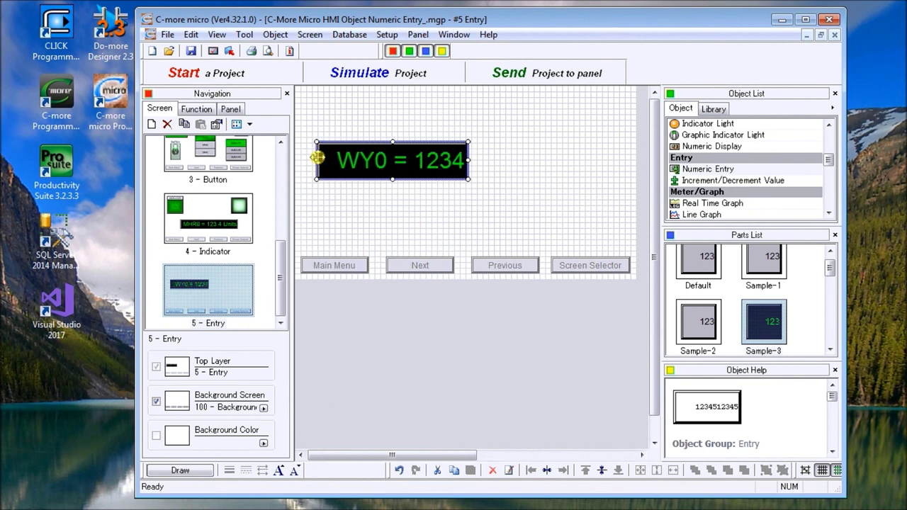
pyautogui.moveTo(469, 159); pyautogui.dragTo(515, 160)
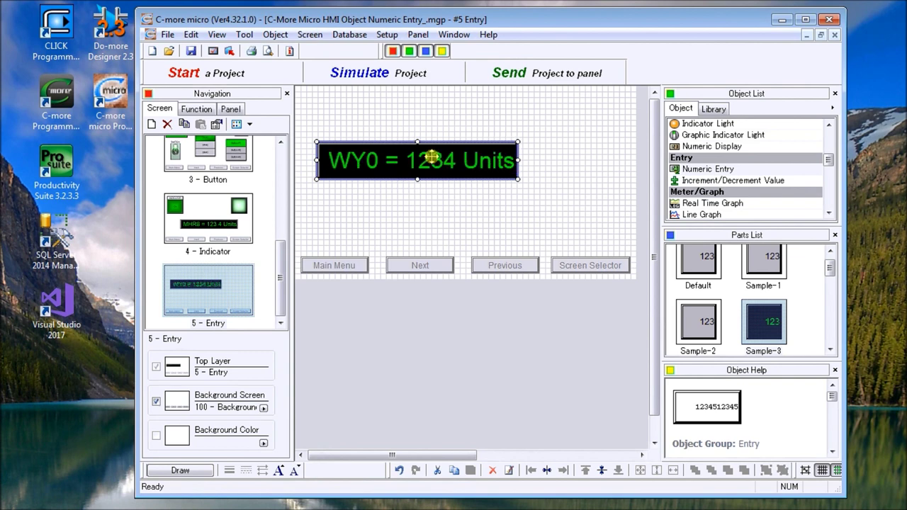
pyautogui.moveTo(429, 155); pyautogui.dragTo(471, 122)
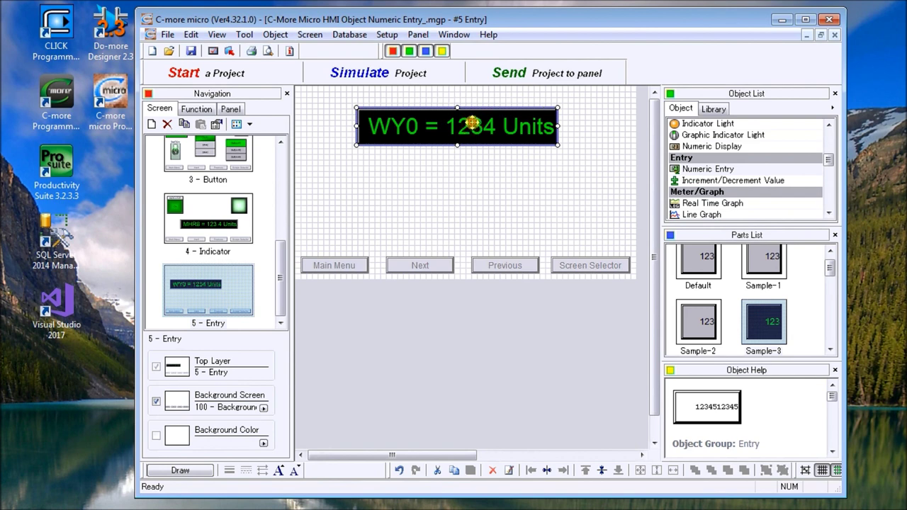
pyautogui.click(476, 200)
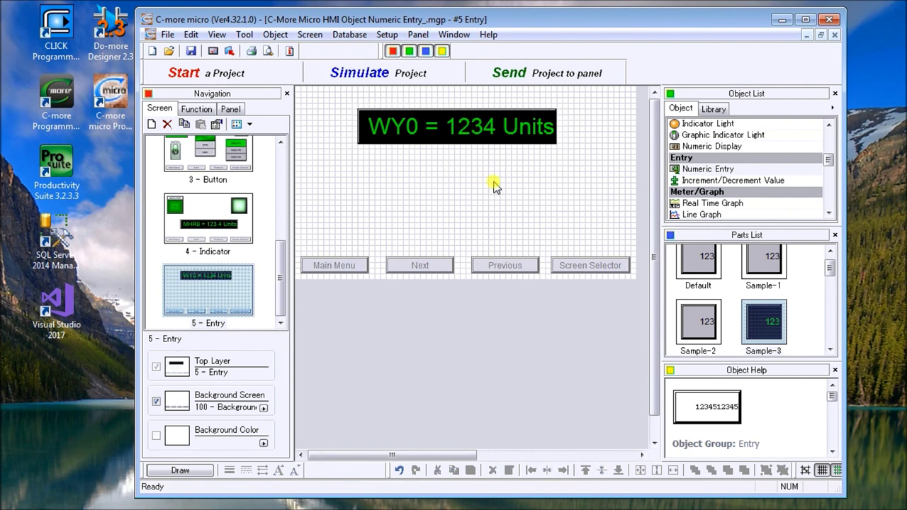
# - Add a default-style Increment/Decrement Value up/down arrow object to screen 5
pyautogui.click(693, 182)
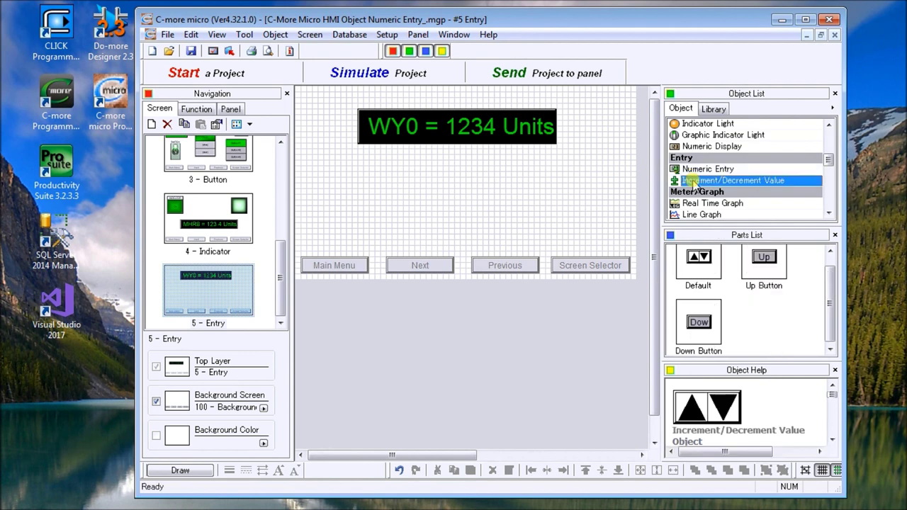
pyautogui.click(700, 271)
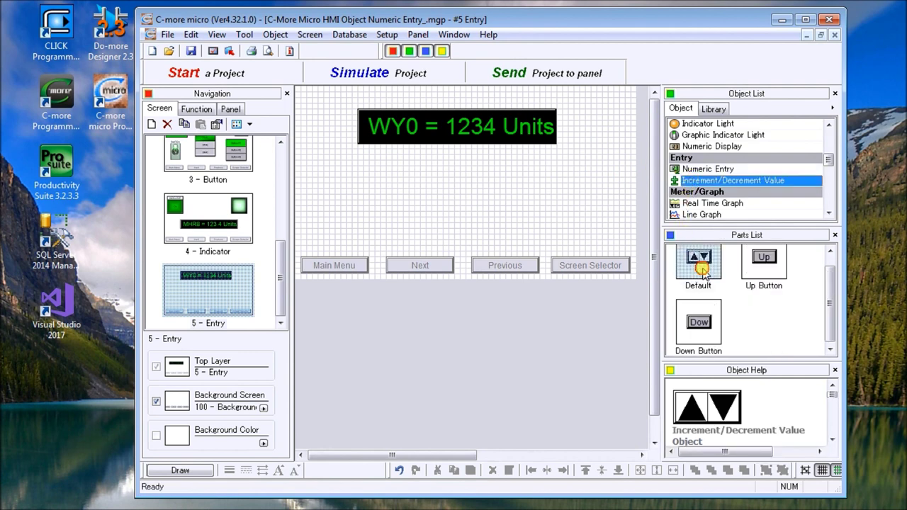
pyautogui.click(448, 189)
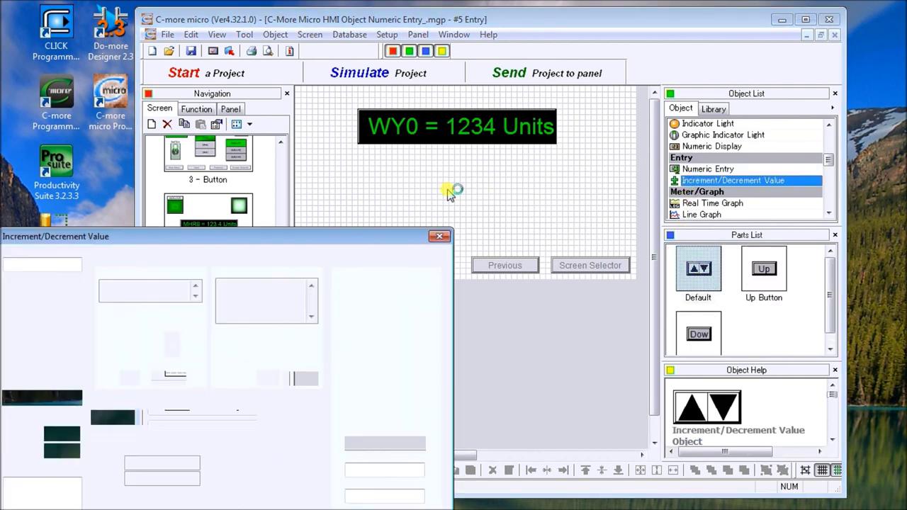
pyautogui.moveTo(272, 234); pyautogui.dragTo(305, 140)
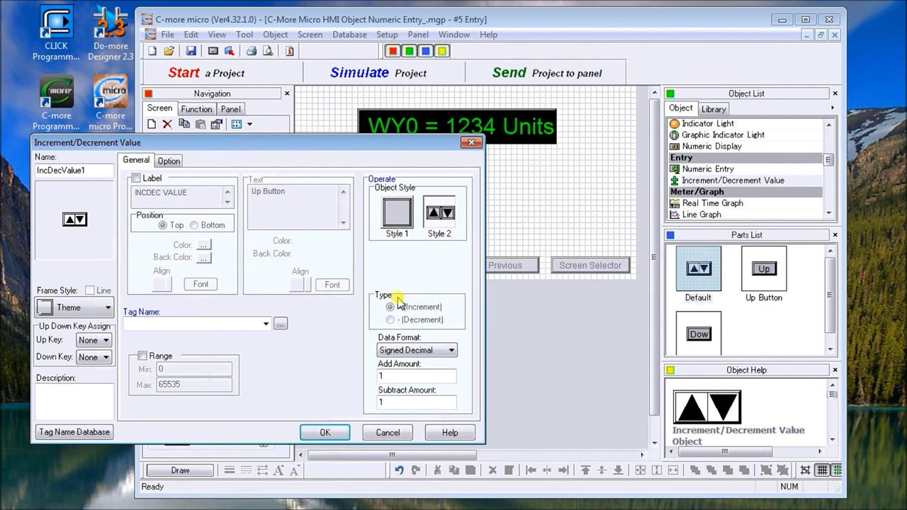
# - Set the arrow object's data format to Unsigned Decimal
pyautogui.click(403, 351)
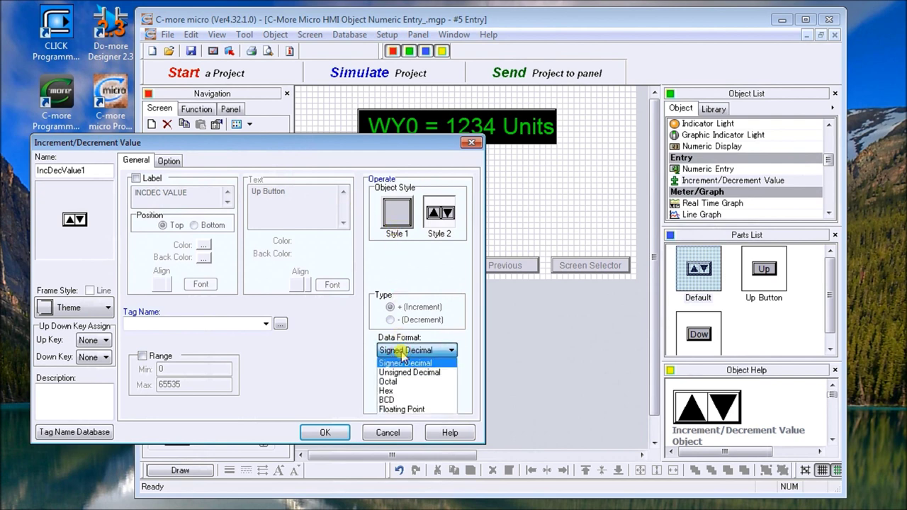
pyautogui.click(407, 367)
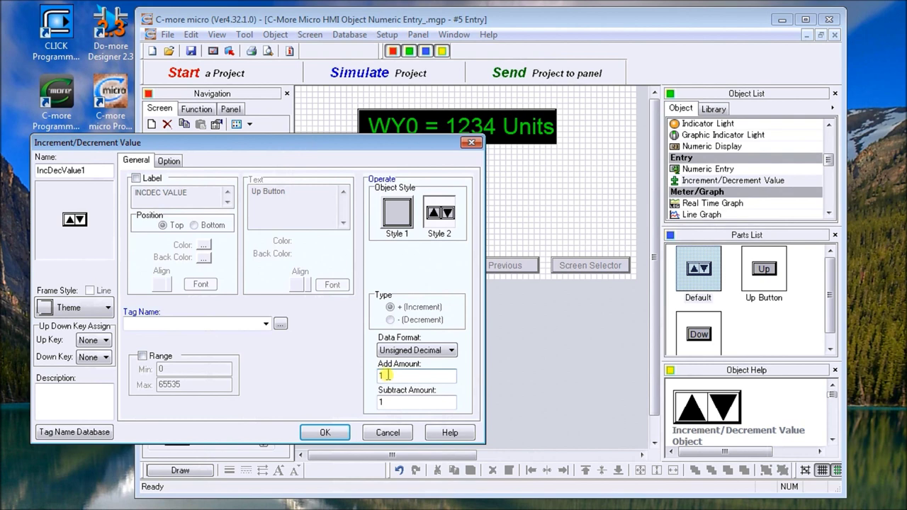
pyautogui.click(265, 324)
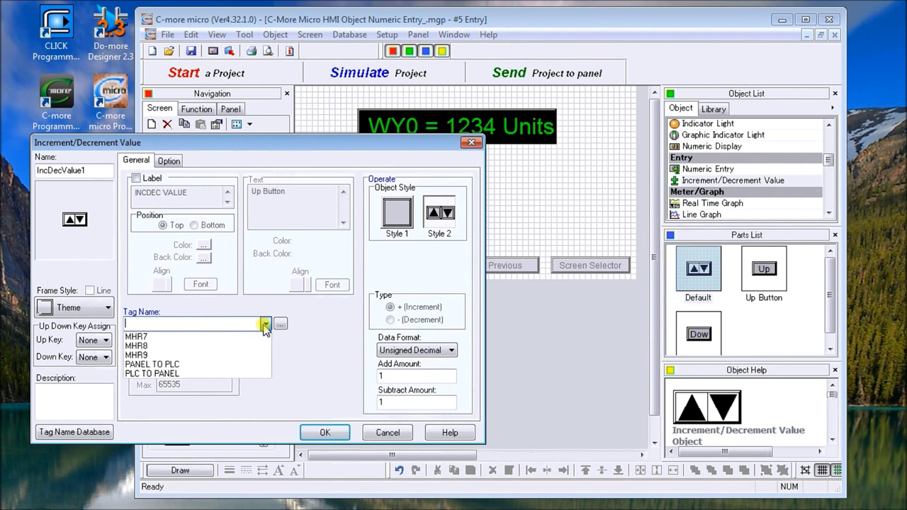
# - Assign tag MHR9 to the arrows and enable a 0 to 4095 range limit
pyautogui.click(214, 355)
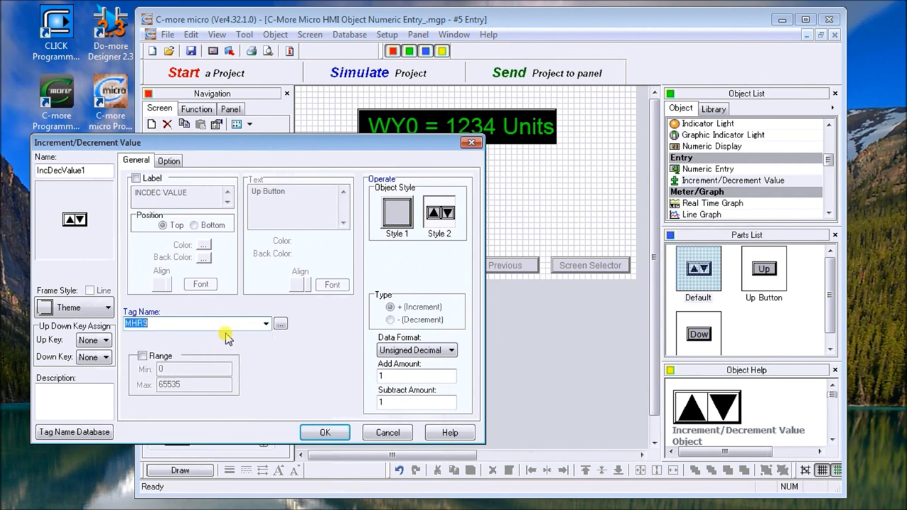
pyautogui.moveTo(249, 327)
pyautogui.click(144, 356)
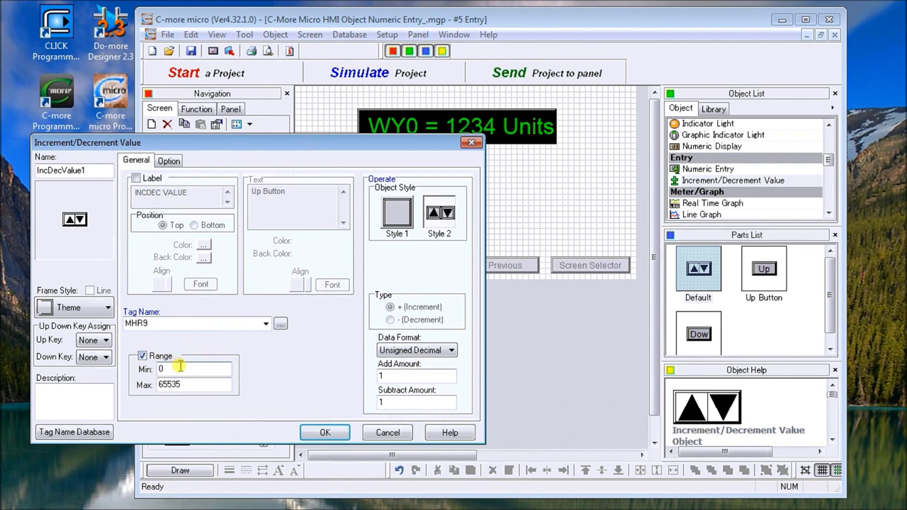
pyautogui.moveTo(180, 366)
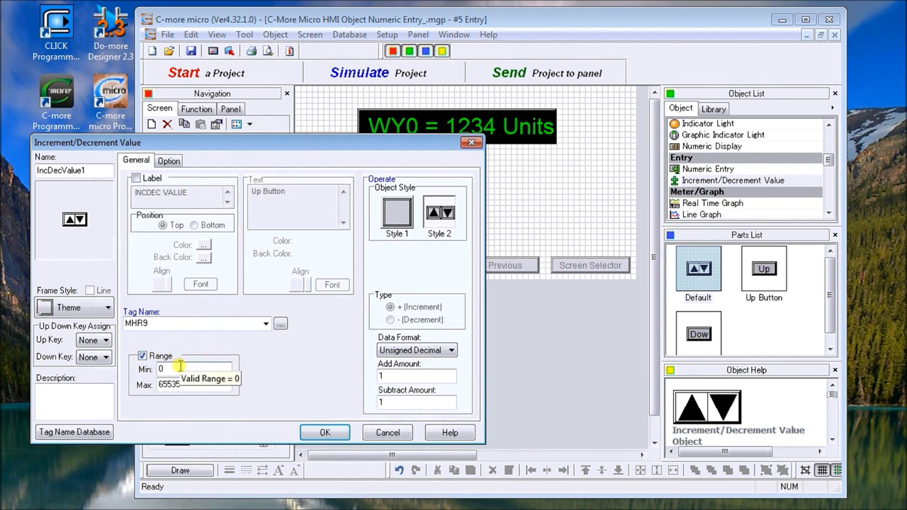
pyautogui.doubleClick(172, 384)
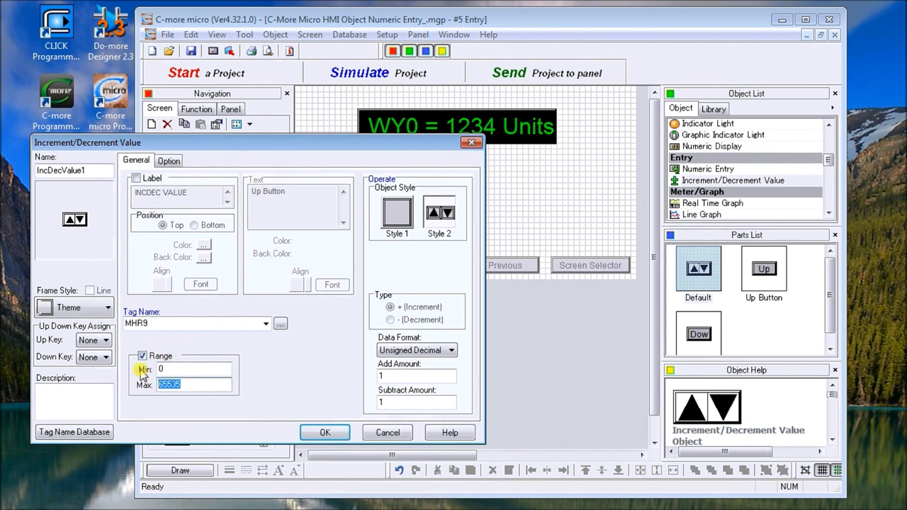
pyautogui.write('4095')
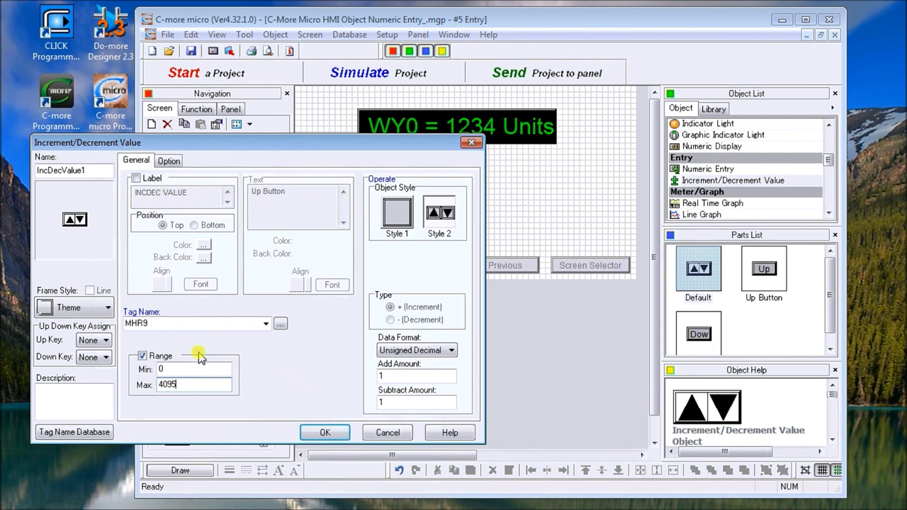
pyautogui.click(168, 162)
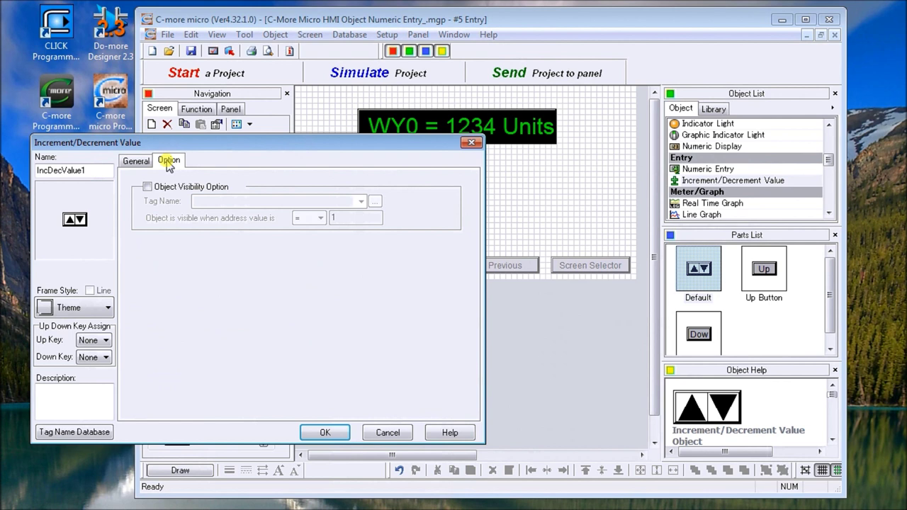
# - Place the arrows, enlarge them, move them beneath the WY0 display, and save the project
pyautogui.click(325, 434)
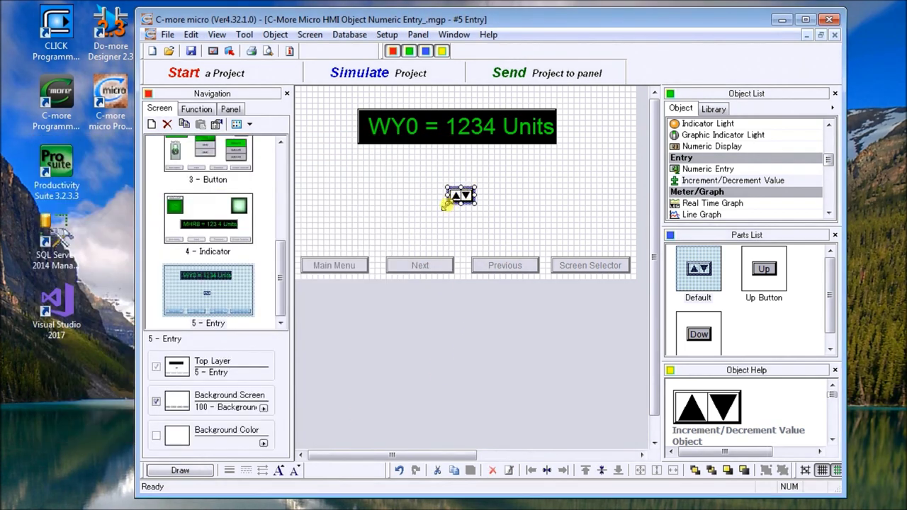
pyautogui.moveTo(444, 205); pyautogui.dragTo(350, 254)
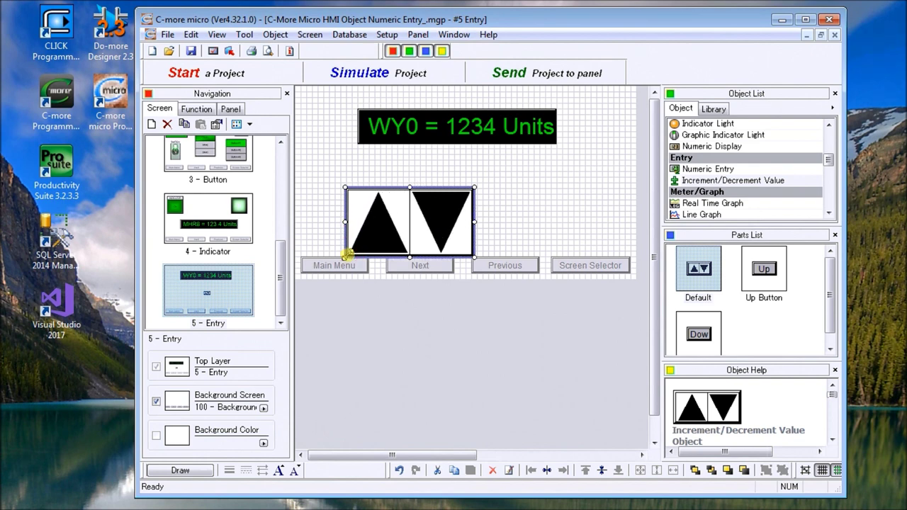
pyautogui.moveTo(408, 227); pyautogui.dragTo(459, 204)
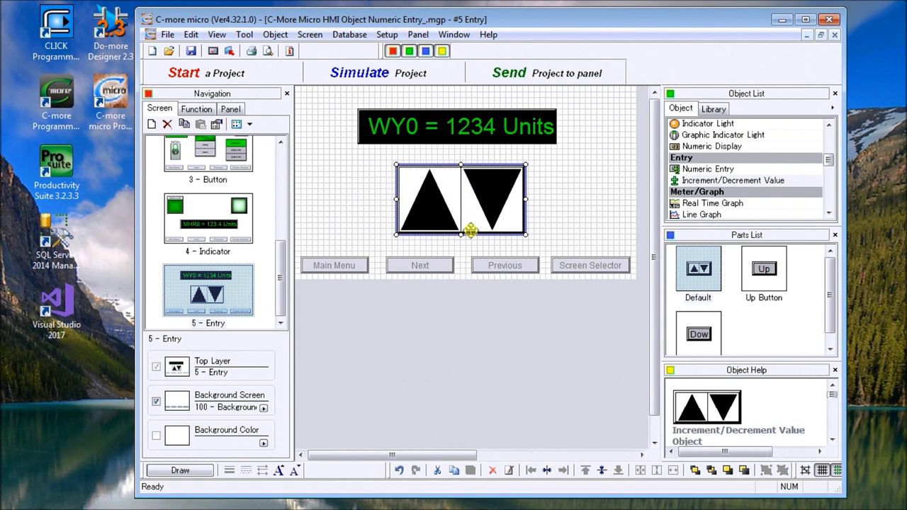
pyautogui.click(191, 56)
# - Simulate the project and nudge the value on the Entry screen with the up/down arrows
pyautogui.click(383, 76)
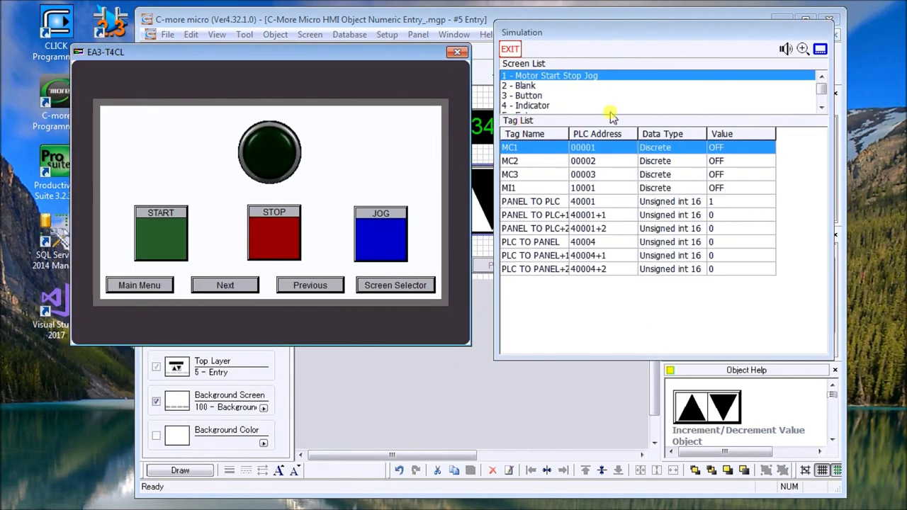
pyautogui.moveTo(821, 89); pyautogui.dragTo(822, 98)
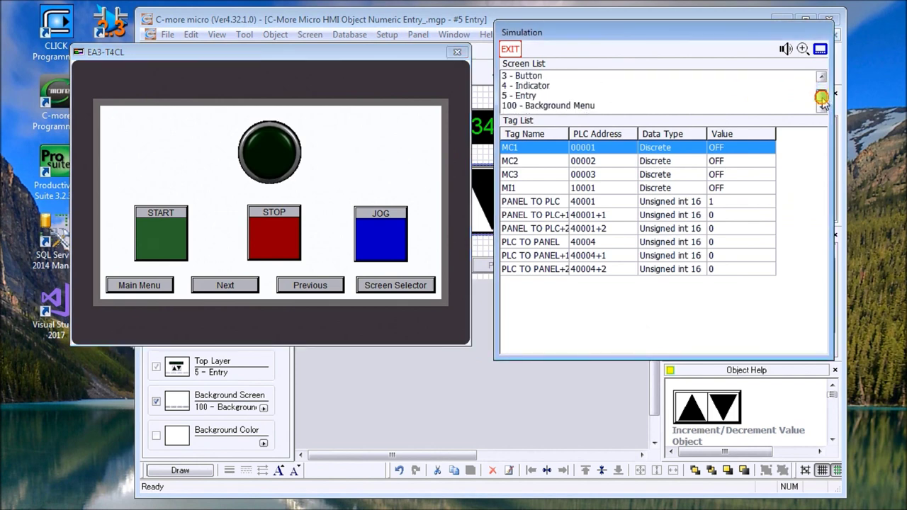
pyautogui.click(537, 97)
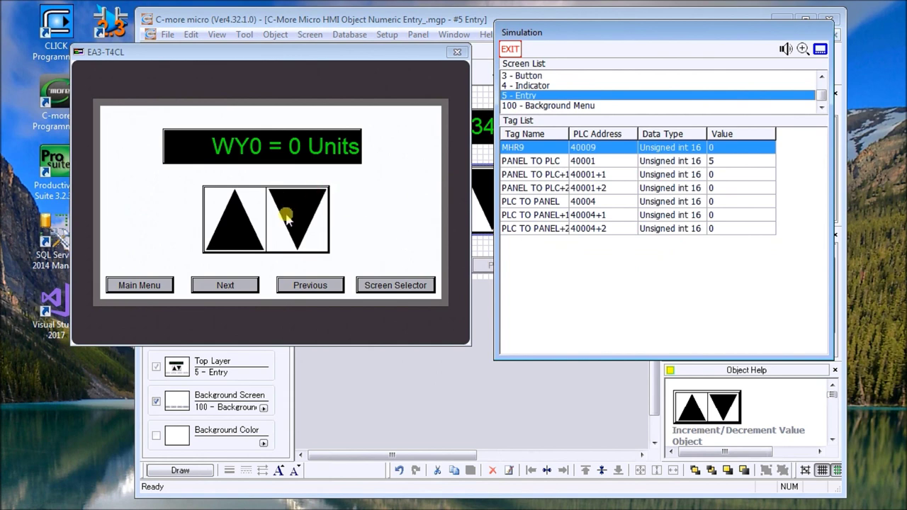
pyautogui.click(236, 219)
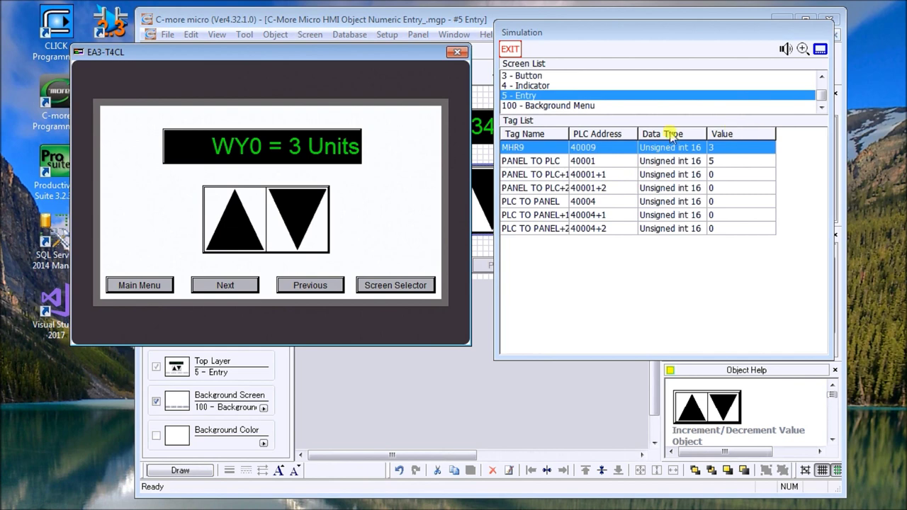
pyautogui.click(298, 206)
pyautogui.click(299, 209)
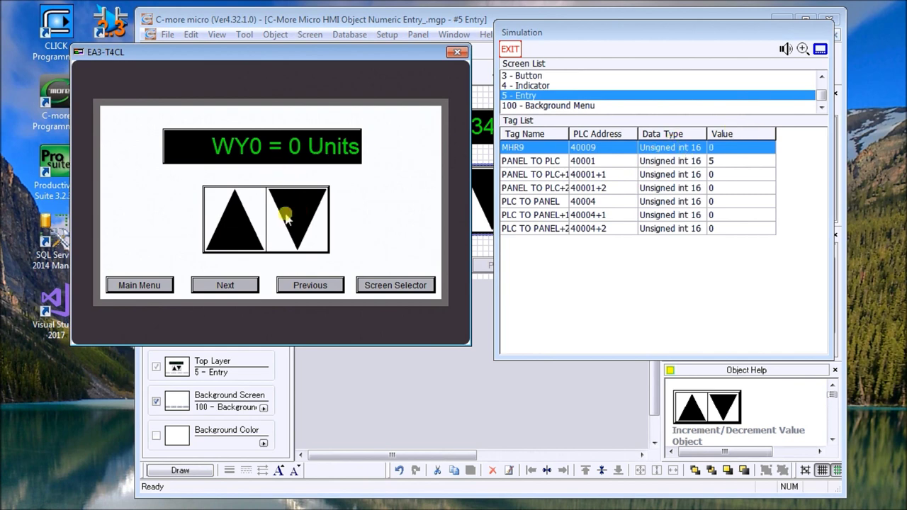
# - Enter 4000 in the WY0 numeric entry
pyautogui.click(272, 149)
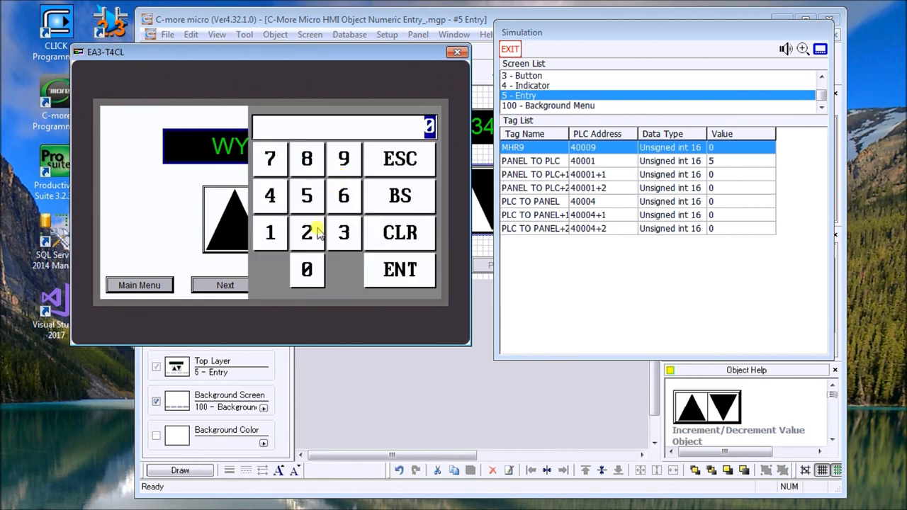
pyautogui.click(272, 199)
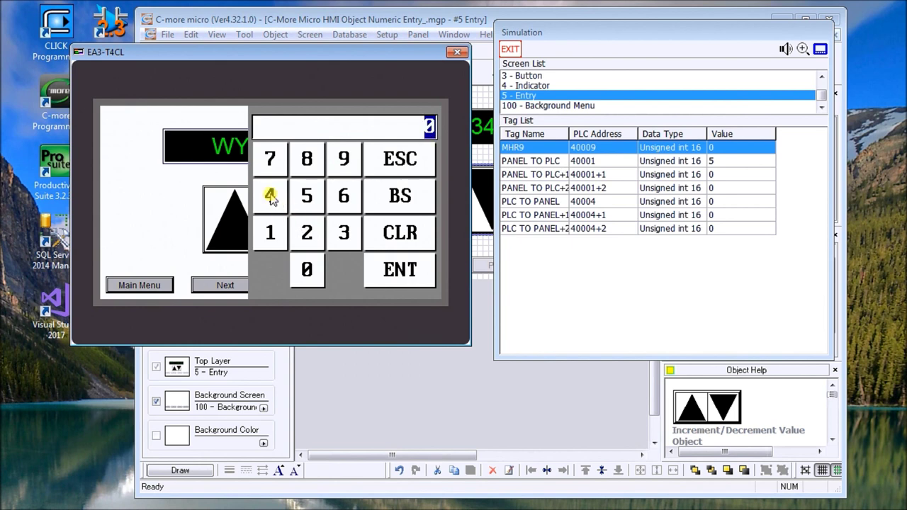
pyautogui.click(307, 270)
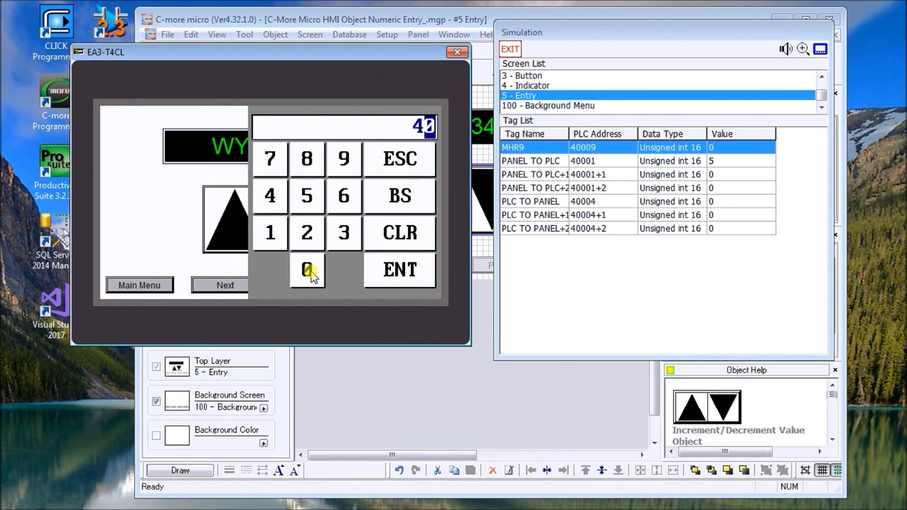
pyautogui.click(307, 270)
pyautogui.click(307, 269)
pyautogui.click(382, 275)
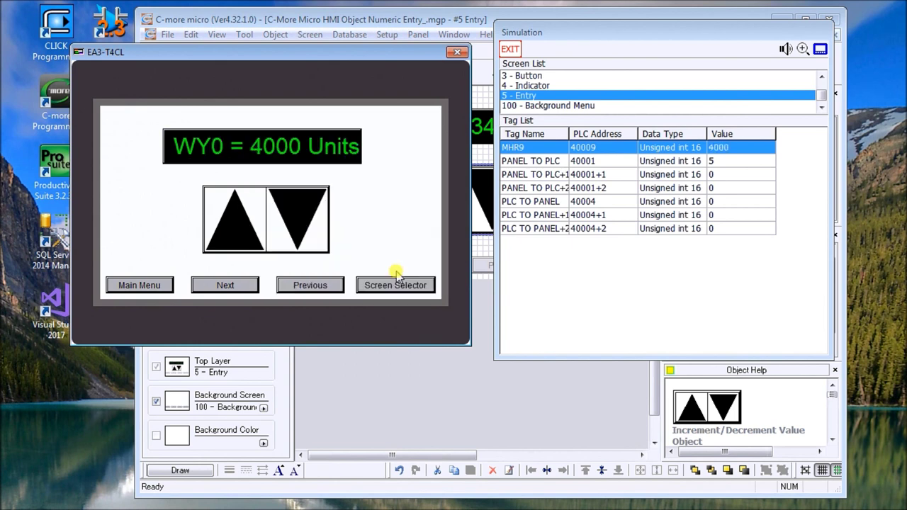
# - Try entering 4096 in WY0 to test the high limit, then clear the rejected value
pyautogui.click(248, 146)
pyautogui.click(415, 232)
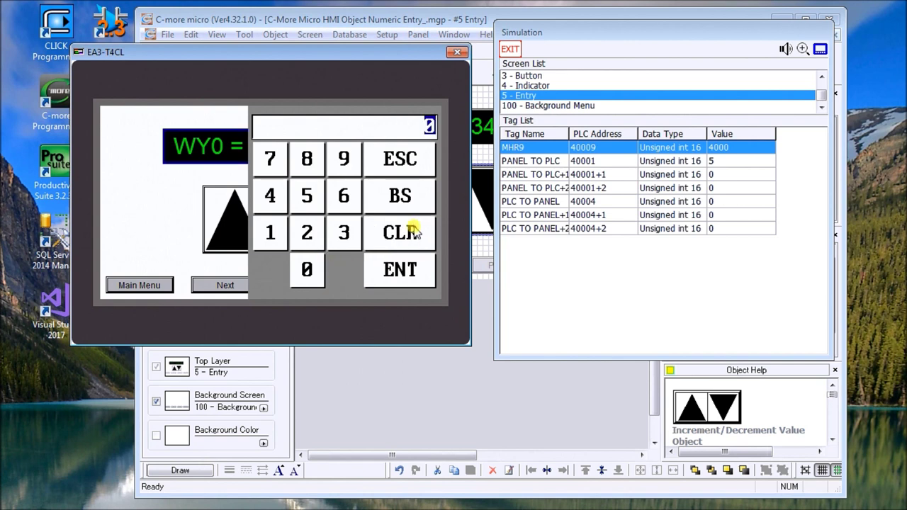
pyautogui.click(270, 196)
pyautogui.click(307, 269)
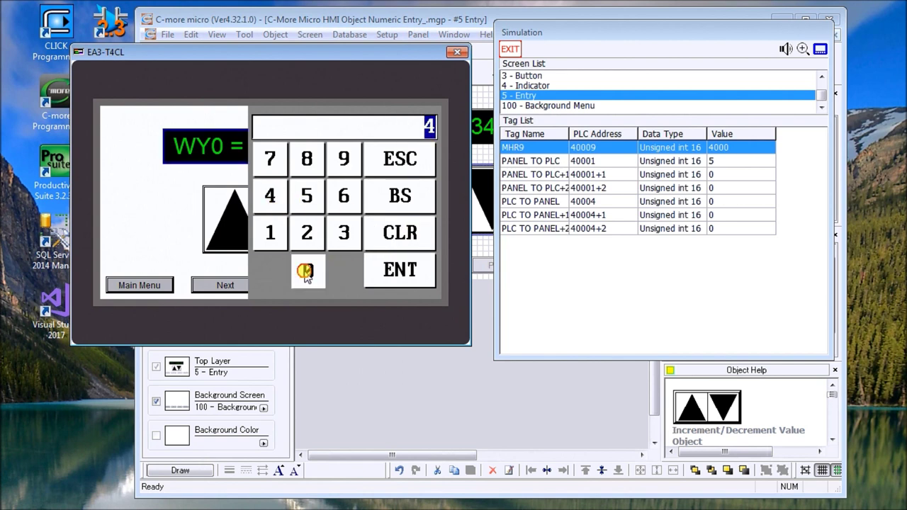
pyautogui.click(345, 162)
pyautogui.click(344, 196)
pyautogui.click(399, 271)
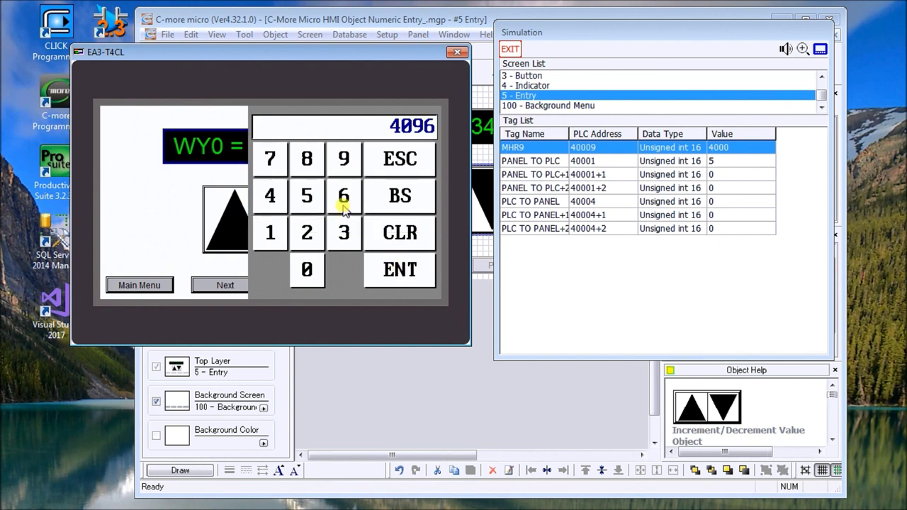
pyautogui.click(410, 235)
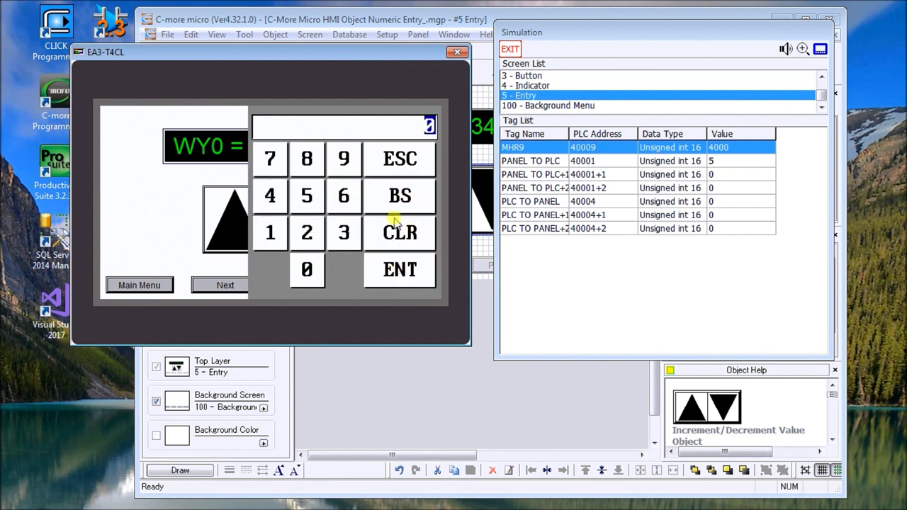
# - Enter 1000 as the WY0 value
pyautogui.click(274, 234)
pyautogui.click(308, 270)
pyautogui.click(307, 269)
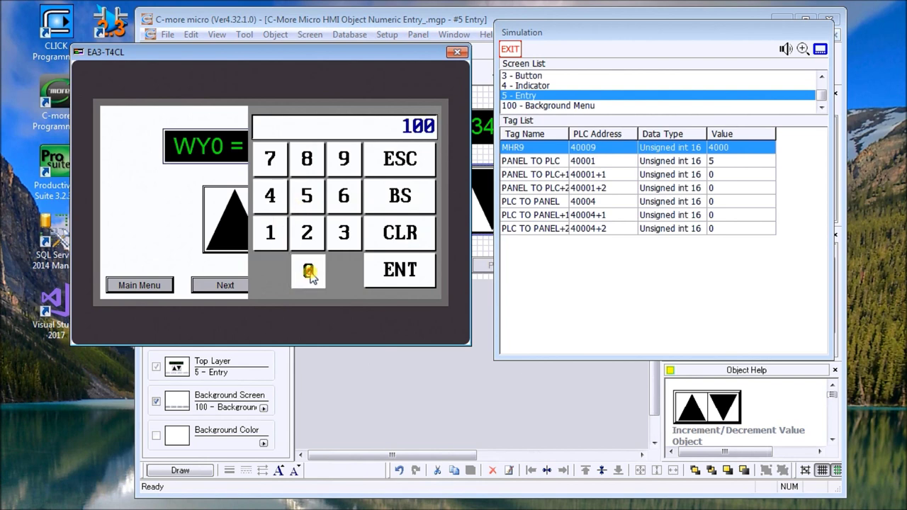
pyautogui.click(307, 270)
pyautogui.click(410, 277)
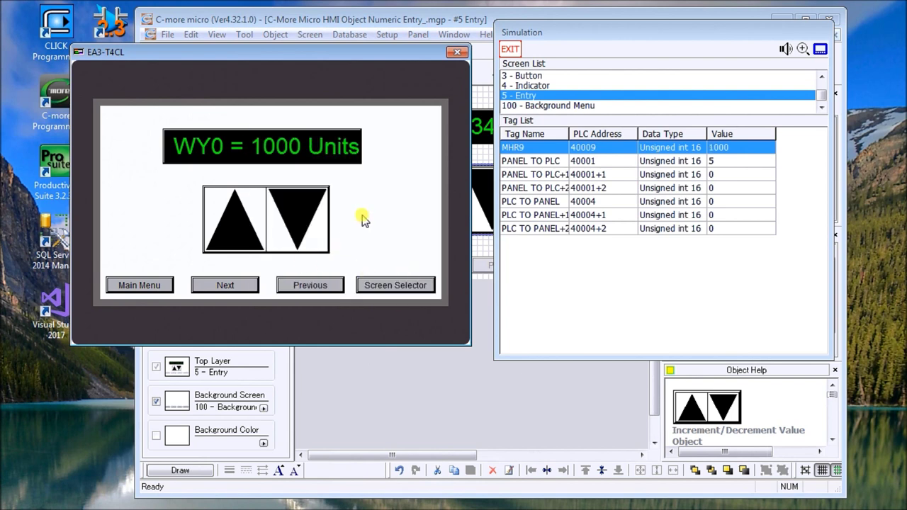
# - Enter 4095 as the WY0 value, correcting a mistaken 10007 entry
pyautogui.click(273, 155)
pyautogui.click(271, 158)
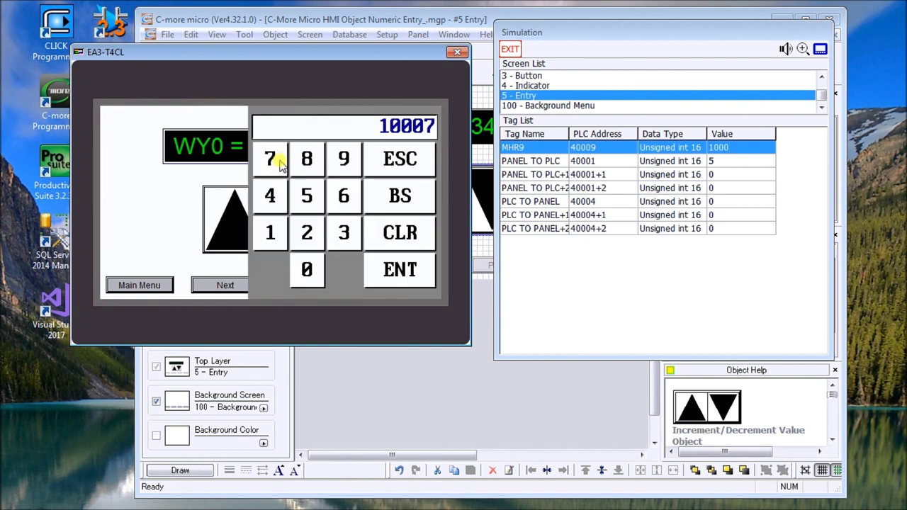
pyautogui.click(392, 231)
pyautogui.click(270, 196)
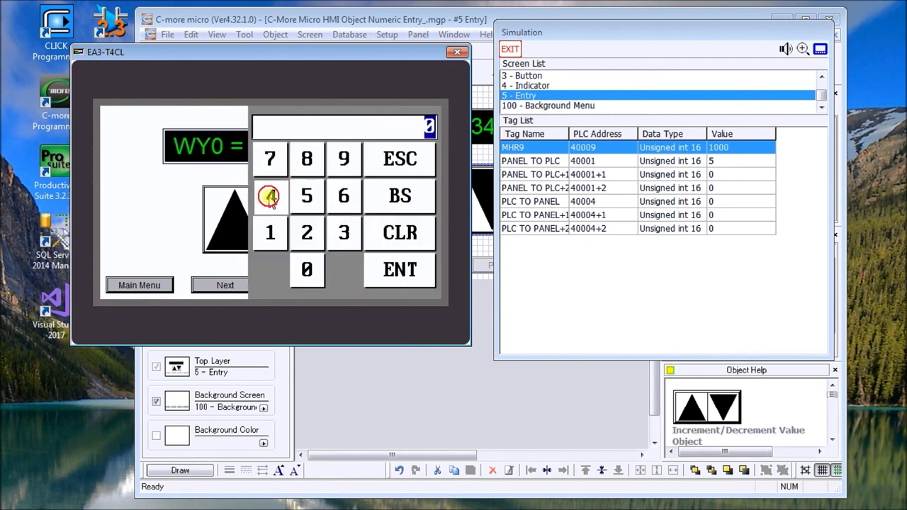
pyautogui.click(306, 268)
pyautogui.click(344, 159)
pyautogui.click(307, 197)
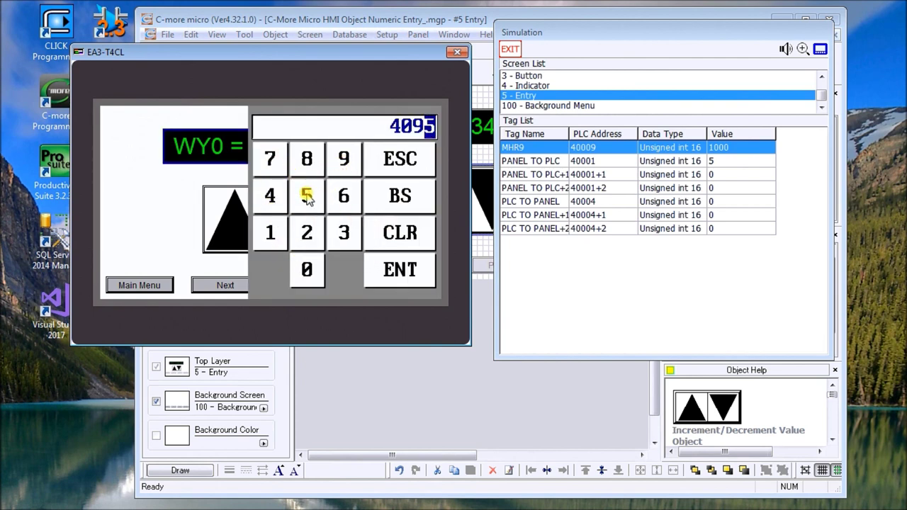
pyautogui.click(423, 274)
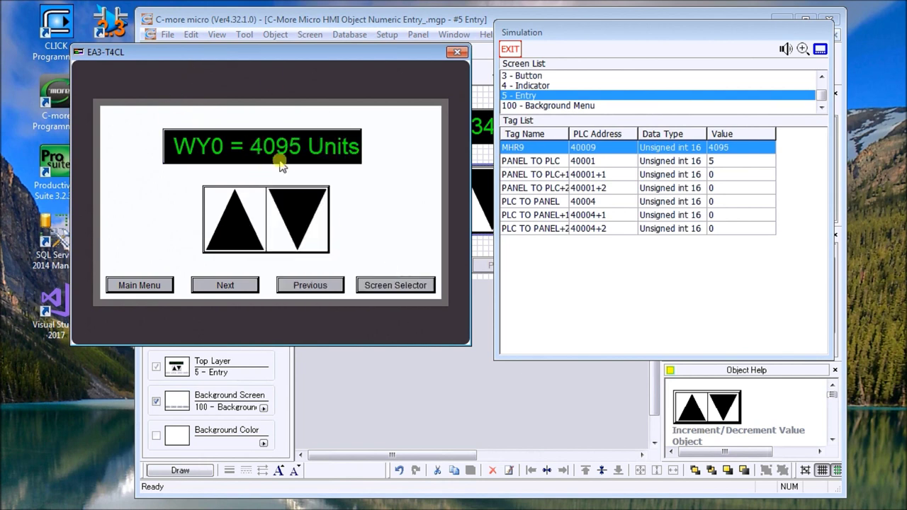
# - Hold the down arrow to lower WY0 to 4032, then hold the up arrow to return to 4095
pyautogui.click(241, 229)
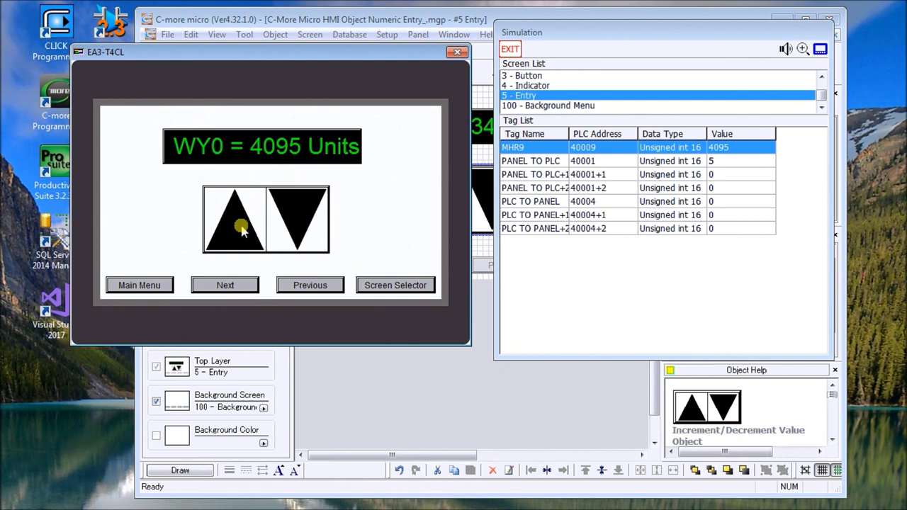
pyautogui.click(298, 220)
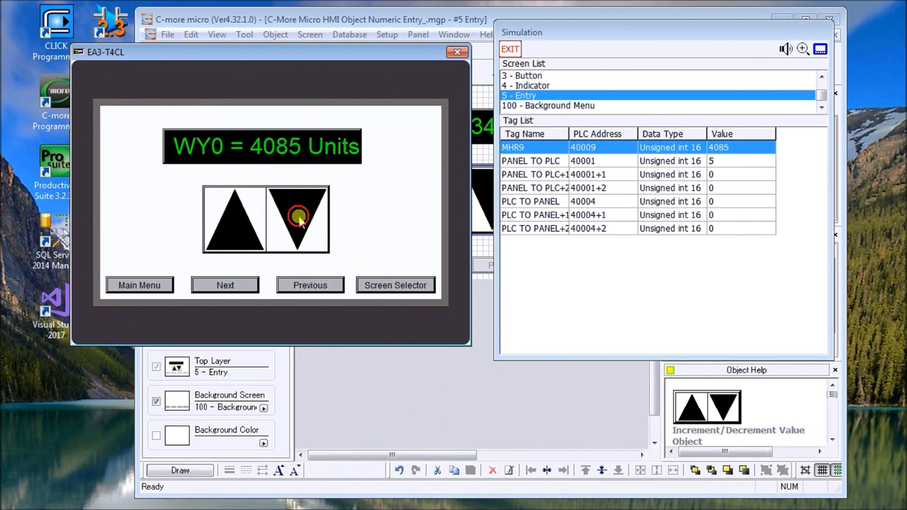
pyautogui.click(298, 219)
pyautogui.click(298, 218)
pyautogui.moveTo(298, 220); pyautogui.dragTo(299, 221)
pyautogui.click(239, 225)
pyautogui.moveTo(238, 225); pyautogui.dragTo(249, 226)
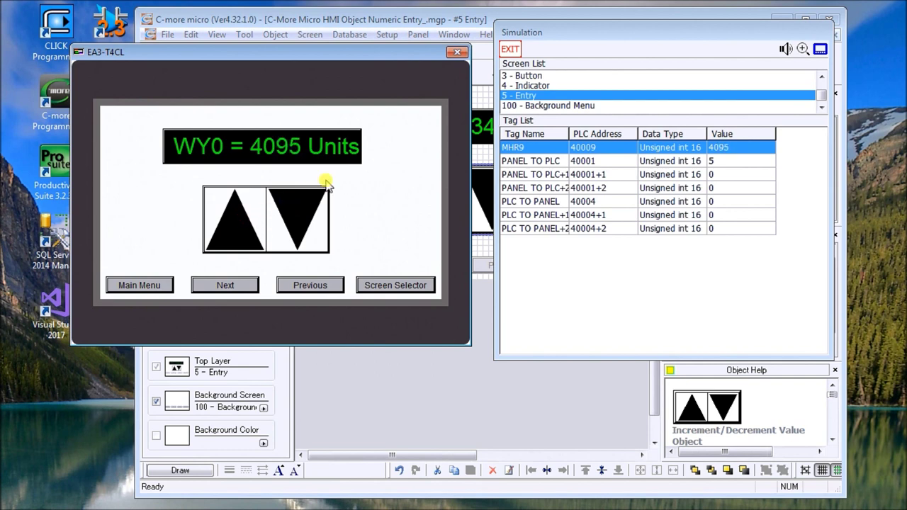
# - Exit the simulator and begin sending the project to the panel
pyautogui.click(510, 49)
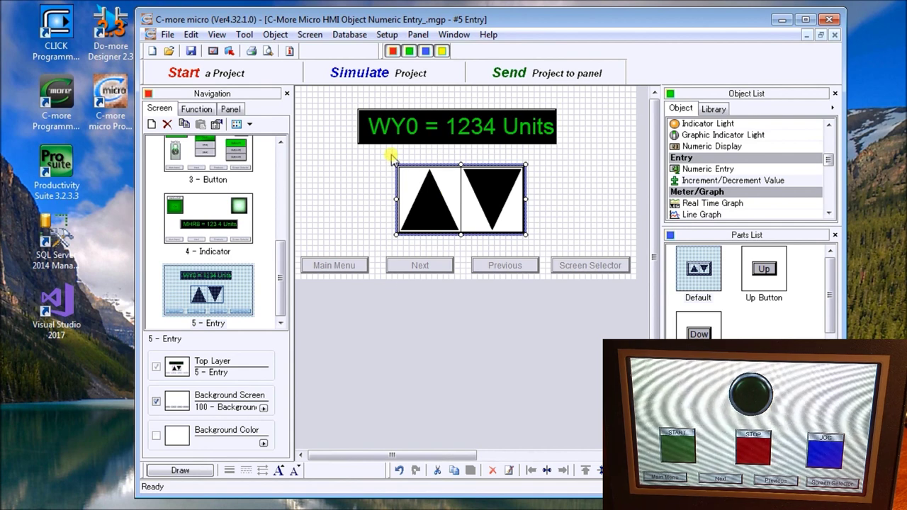
pyautogui.click(521, 78)
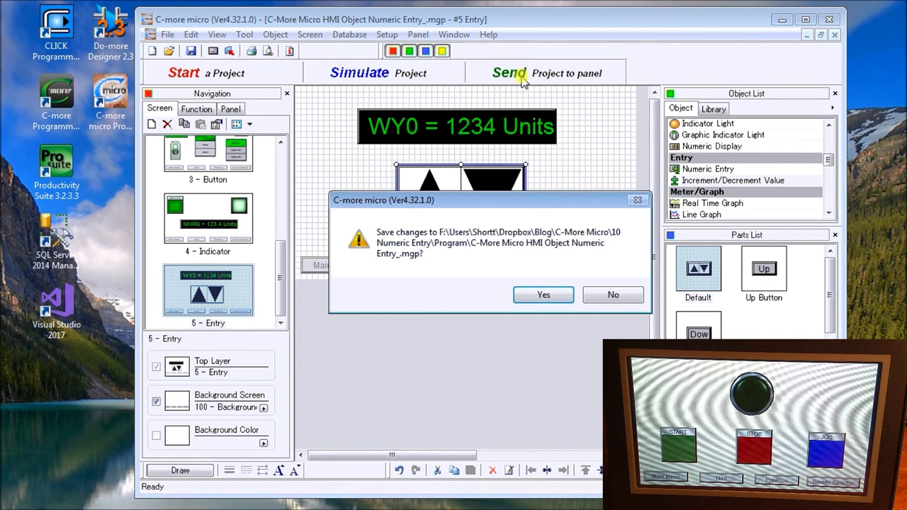
# - Save the changes, choose Ethernet transfer, and keep Save Project to Panel Memory enabled
pyautogui.click(542, 294)
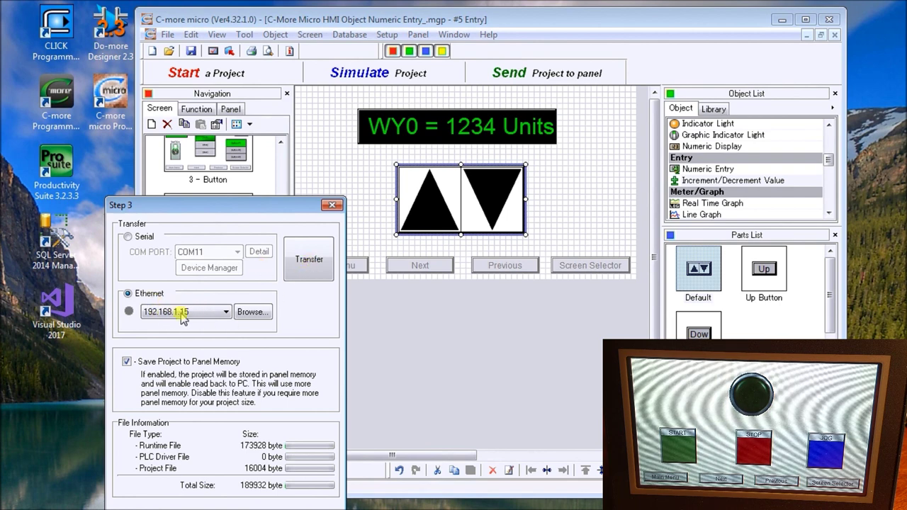
pyautogui.click(250, 315)
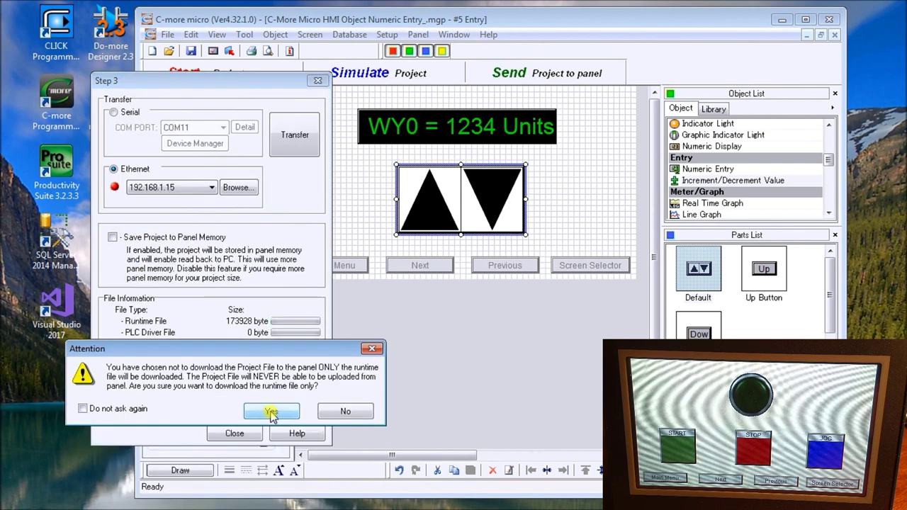
pyautogui.click(345, 412)
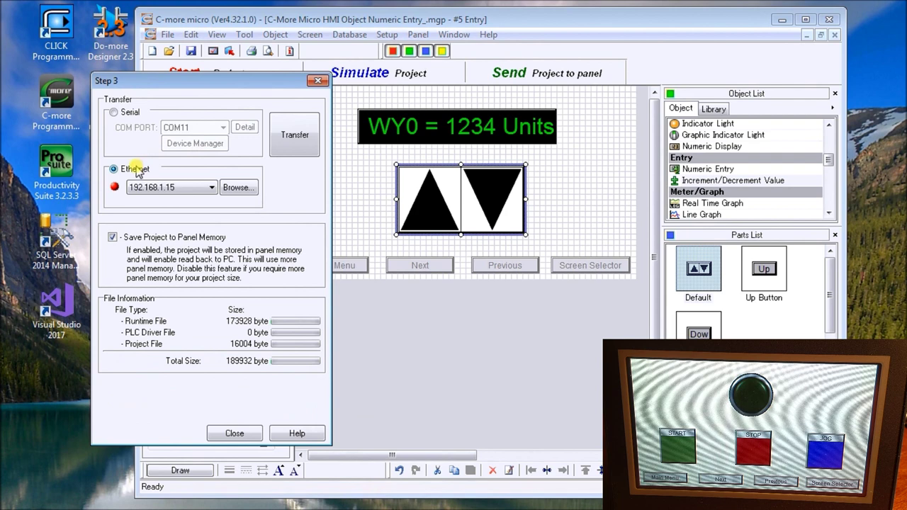
# - Select the EA3-T4CL panel, transfer the project, close the completion message, and switch to Do-more Designer
pyautogui.click(239, 188)
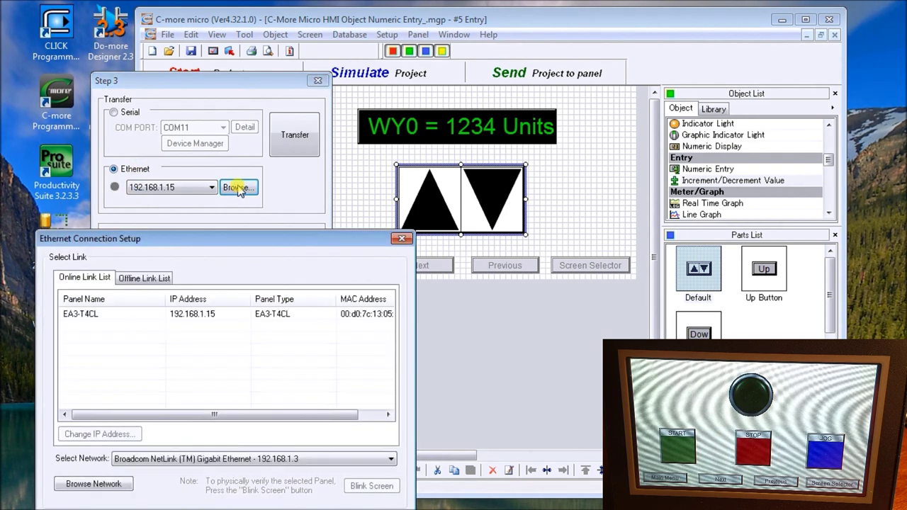
pyautogui.click(123, 316)
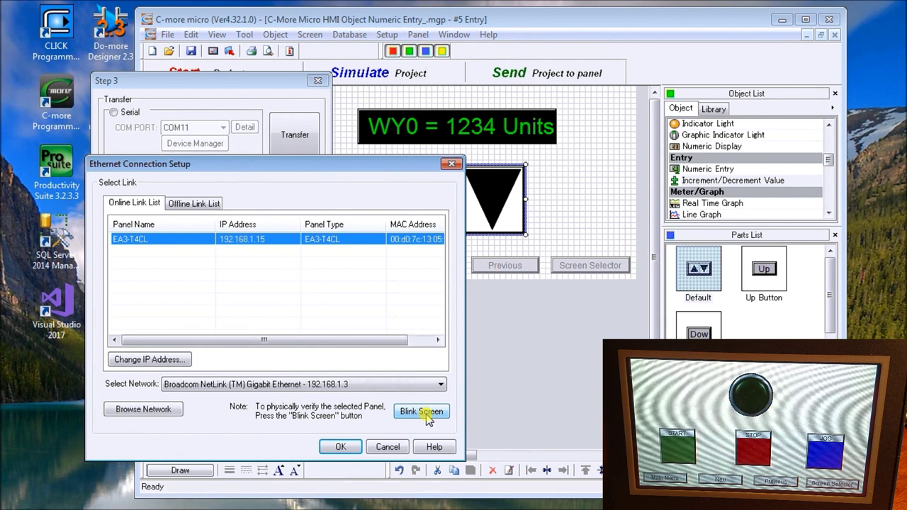
pyautogui.click(341, 447)
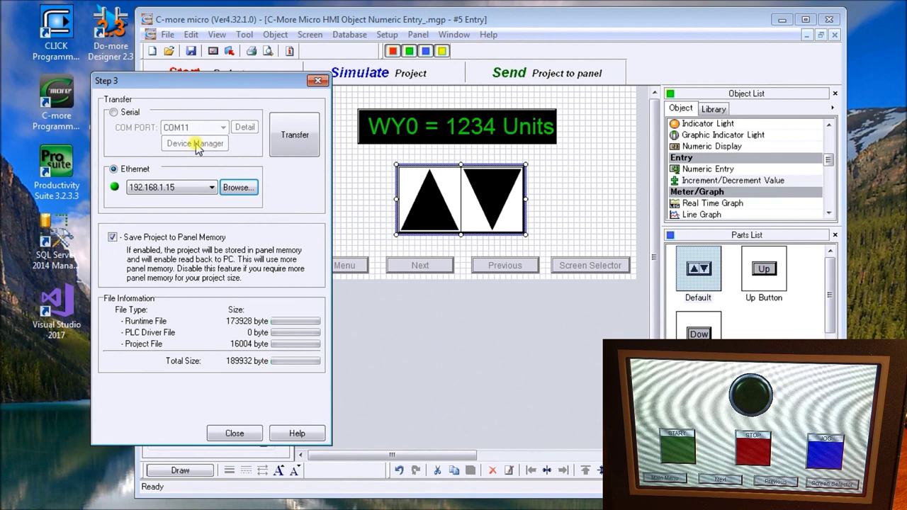
pyautogui.click(292, 136)
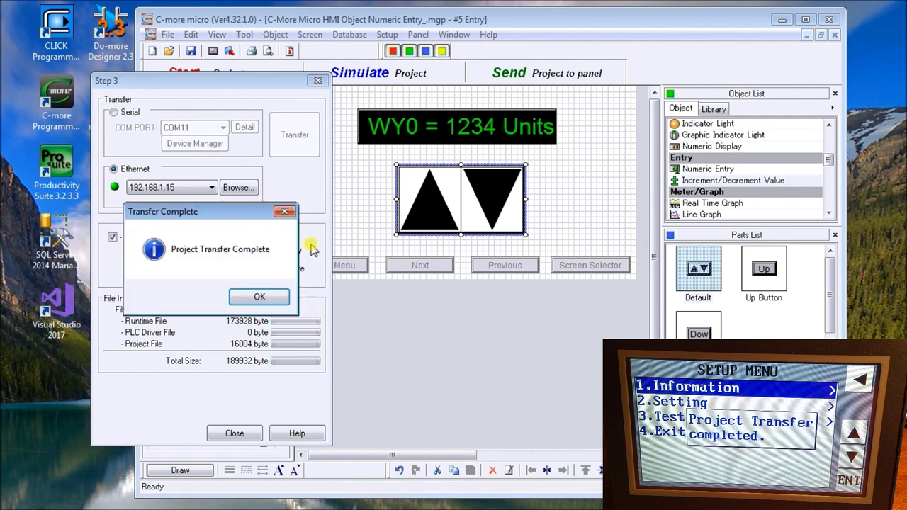
pyautogui.click(260, 298)
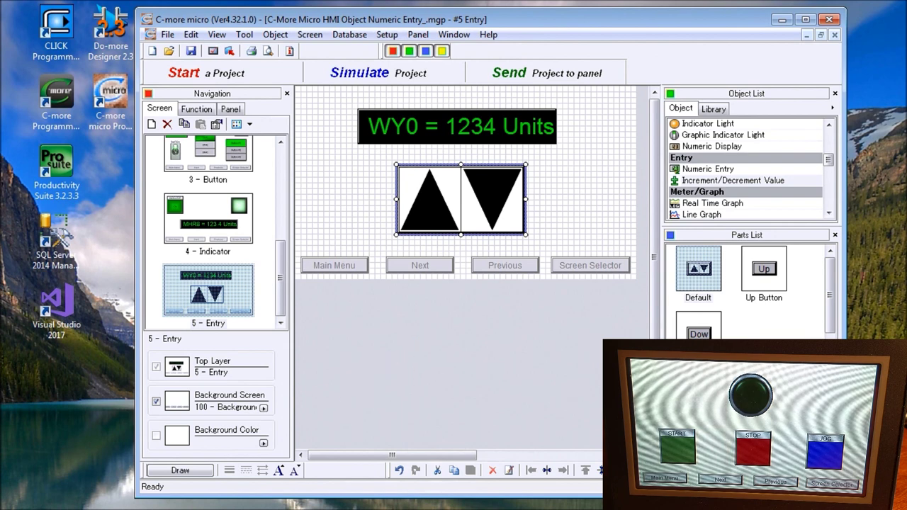
pyautogui.hotkey('alt', 'Tab')
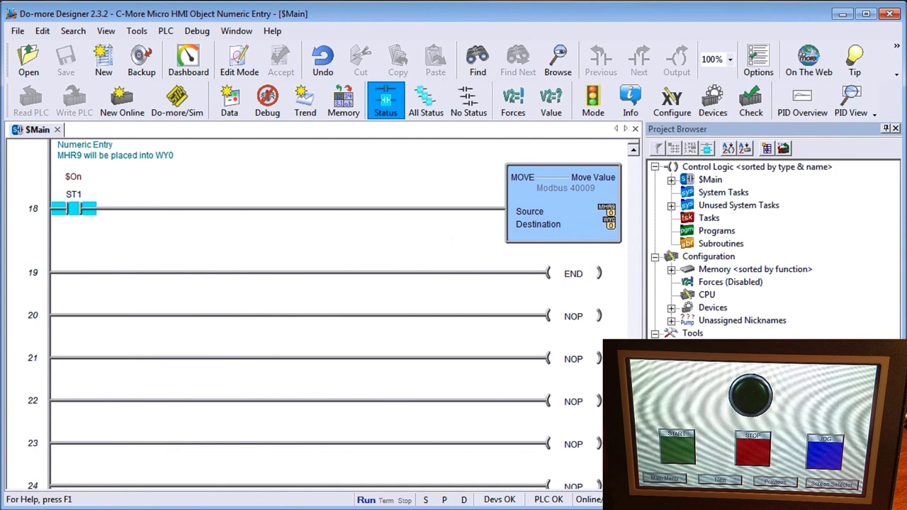
# - Bring up Do-more/Sim, move its window lower, and switch the simulated PLC to RUN
pyautogui.hotkey('alt', 'Tab')
pyautogui.click(482, 49)
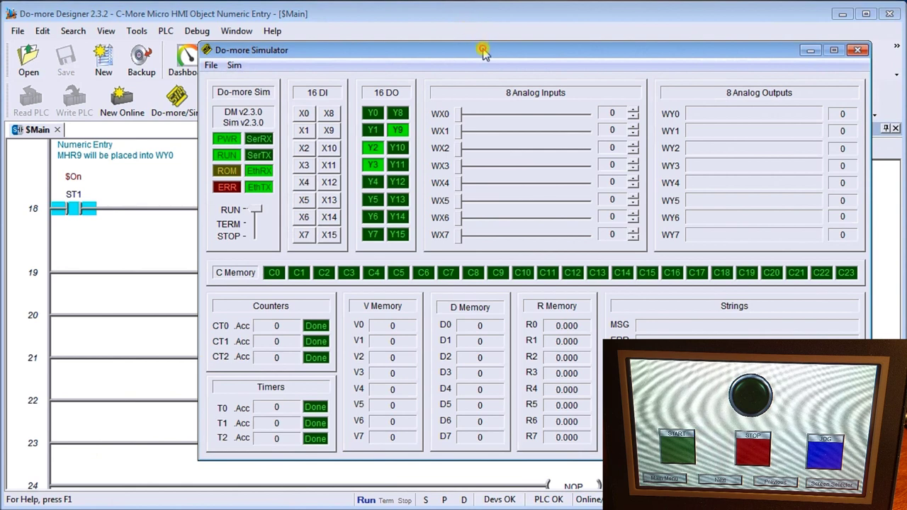
pyautogui.moveTo(482, 49); pyautogui.dragTo(445, 236)
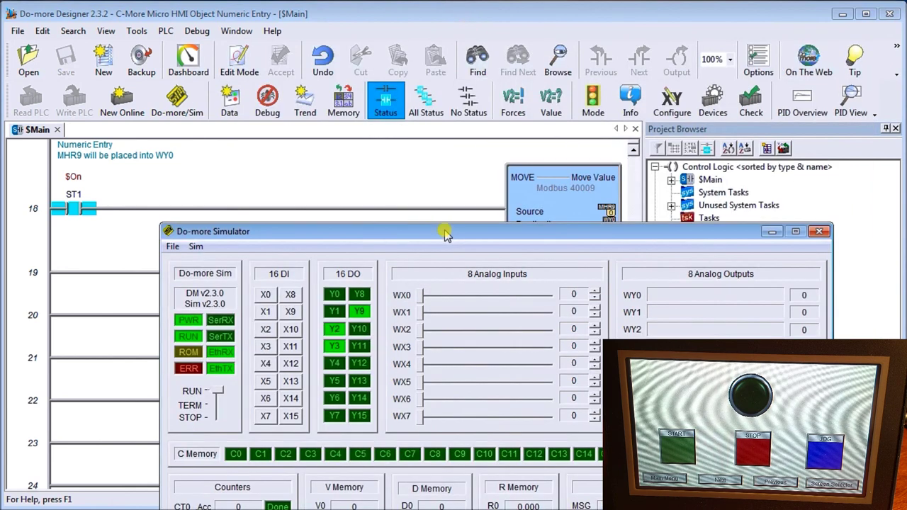
pyautogui.click(219, 392)
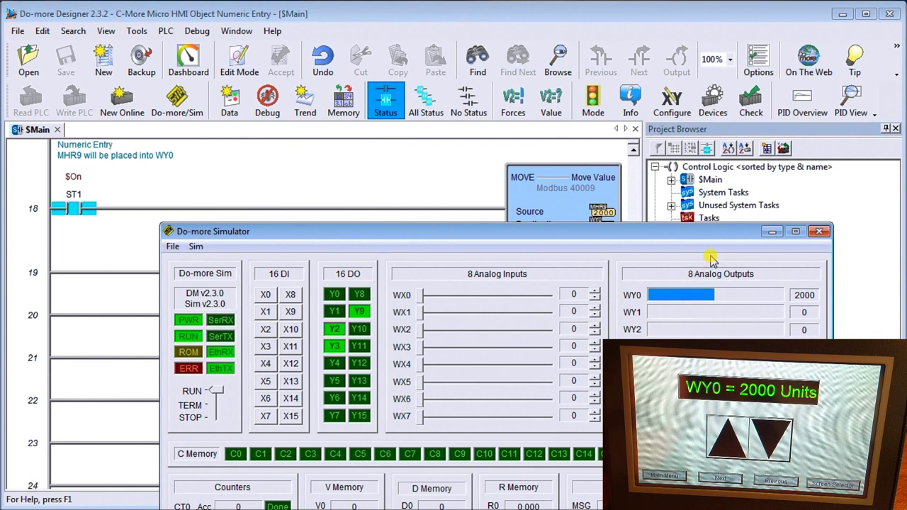
# - Move the simulator near the top and check that the ladder MOVE rung shows 2000 for MHR9 and WY0
pyautogui.click(682, 233)
pyautogui.moveTo(682, 232); pyautogui.dragTo(648, 92)
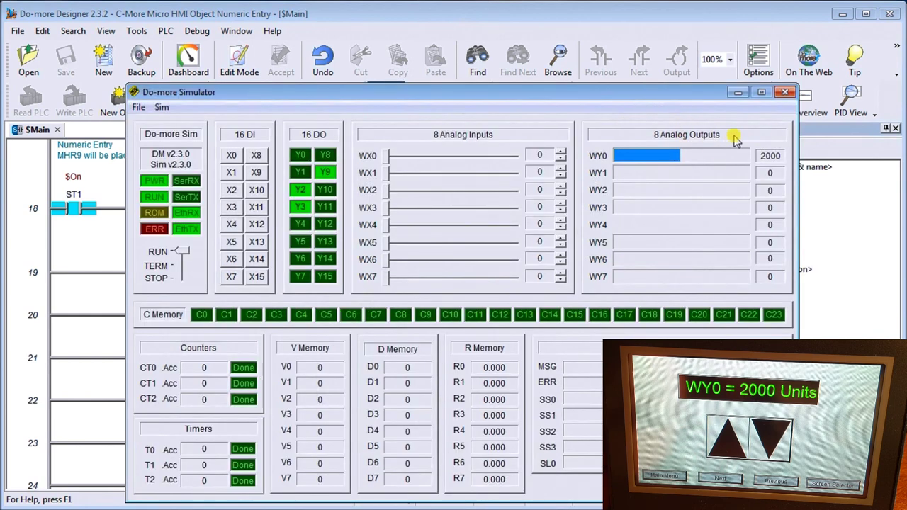
pyautogui.moveTo(565, 97); pyautogui.dragTo(591, 95)
pyautogui.click(559, 10)
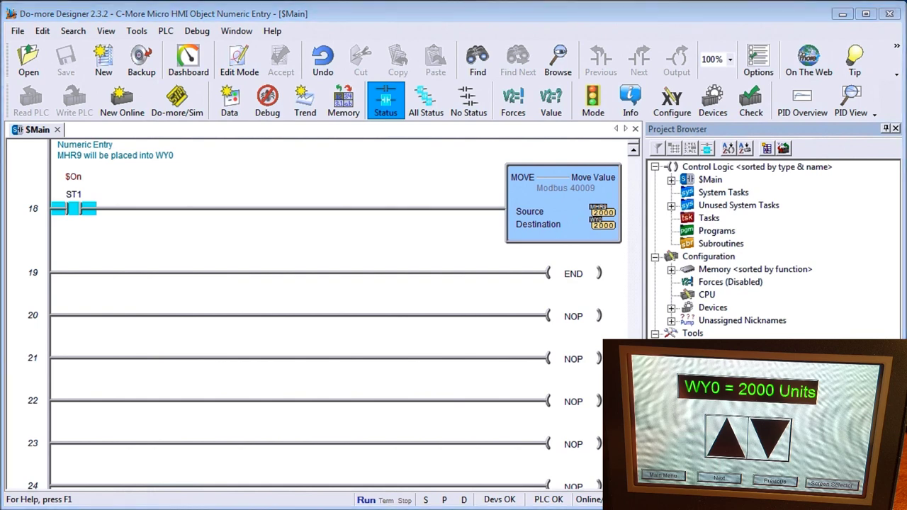
# - Bring the simulator back to the front at the top-left of the screen
pyautogui.hotkey('alt', 'Tab')
pyautogui.click(533, 89)
pyautogui.moveTo(533, 89); pyautogui.dragTo(429, 24)
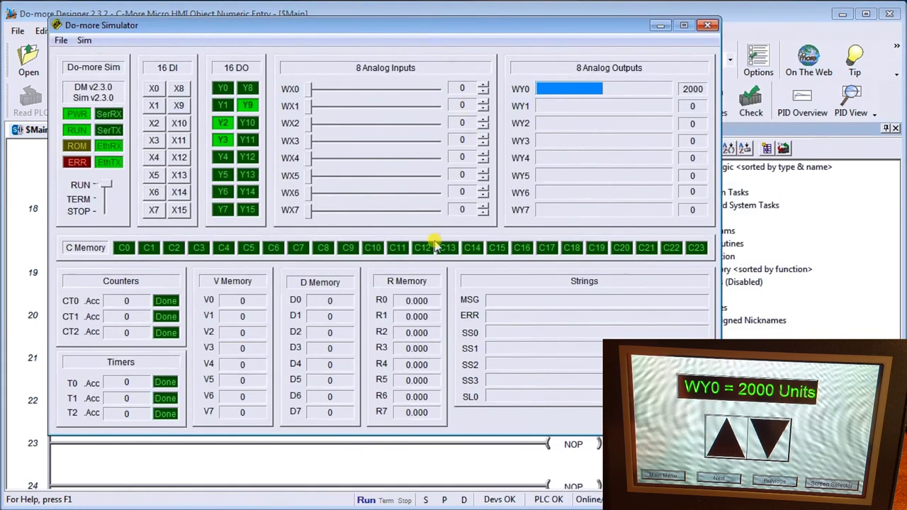